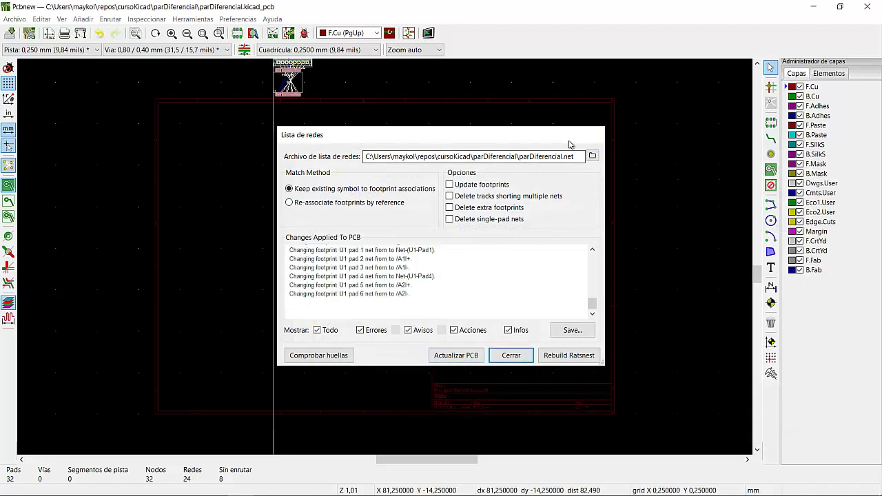
# Close the netlist import dialog and place the imported footprints inside the drawing sheet
pyautogui.click(595, 135)
pyautogui.click(303, 206)
pyautogui.scroll(4, 313, 228)
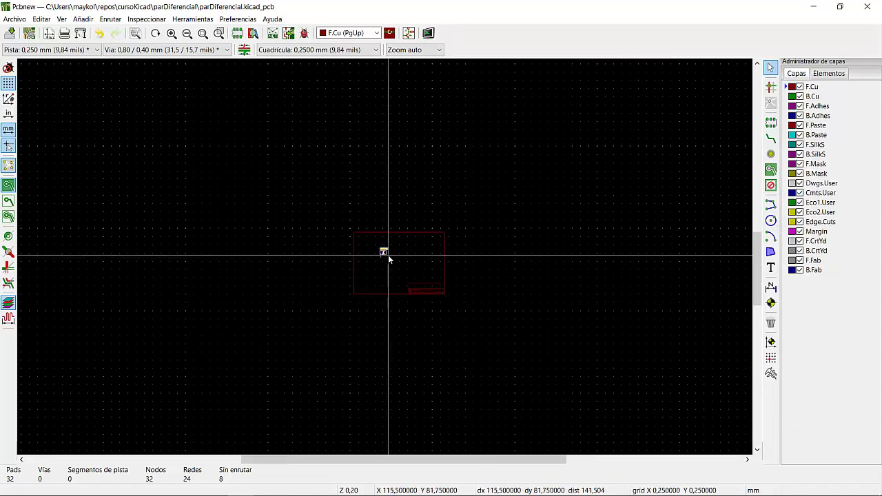
# Rotate connector J1 by 180 degrees and move it below and to the left of U1
pyautogui.press('m')
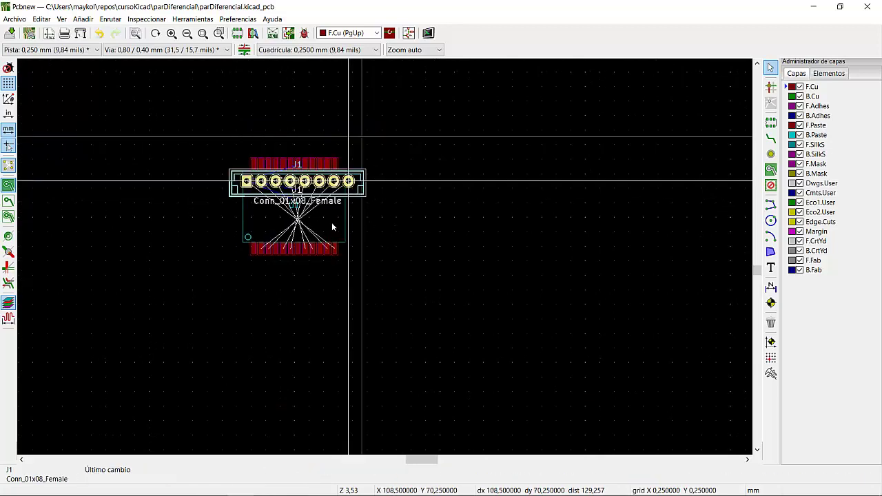
pyautogui.press('r')
pyautogui.press('r')
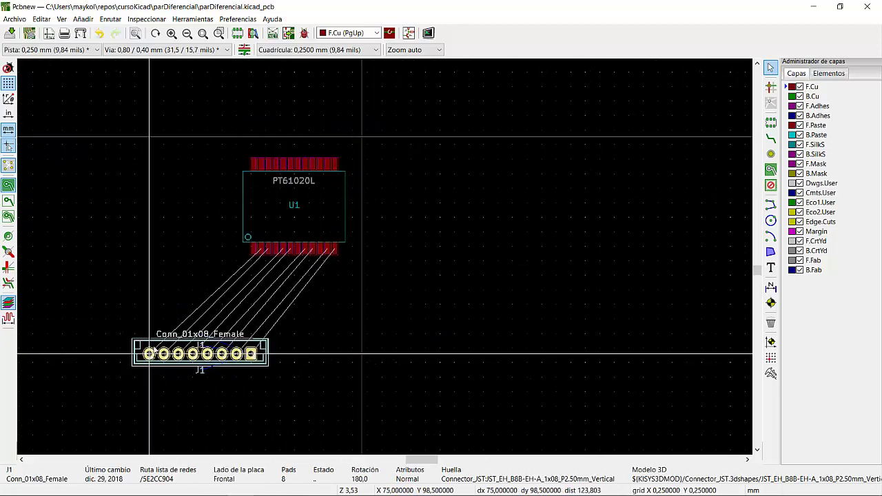
pyautogui.click(111, 357)
# Rotate U1 to 270 degrees and place it to the right of connector J1
pyautogui.press('m')
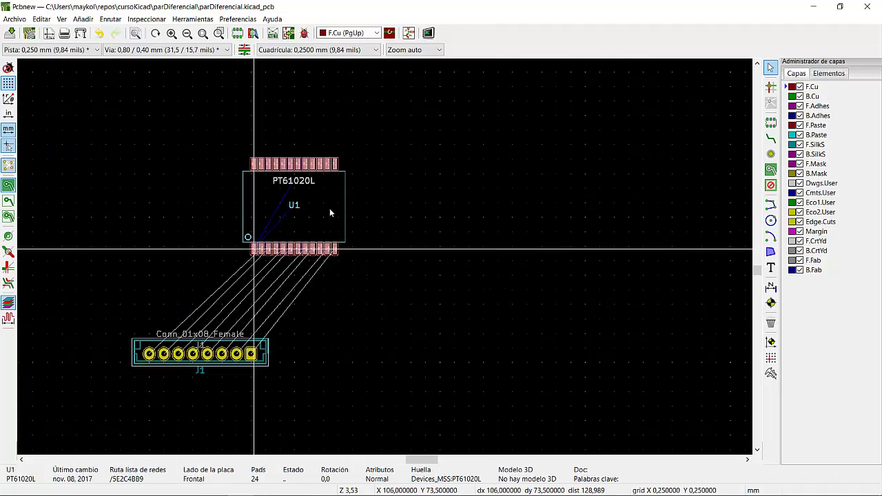
pyautogui.press('r')
pyautogui.press('r')
pyautogui.press('r')
pyautogui.click(413, 285)
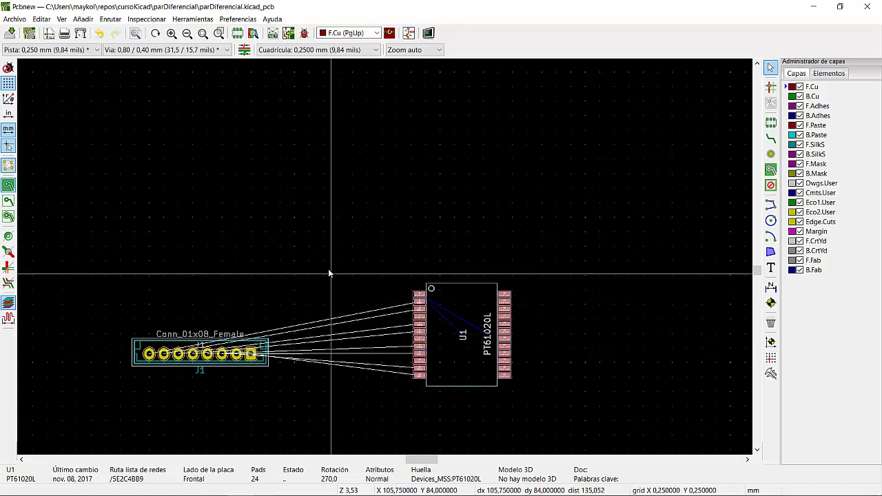
# Rotate connector J1 to 90 degrees and place it upright to the left of U1, facing its connected pads
pyautogui.click(250, 335)
pyautogui.press('m')
pyautogui.press('r')
pyautogui.press('r')
pyautogui.press('r')
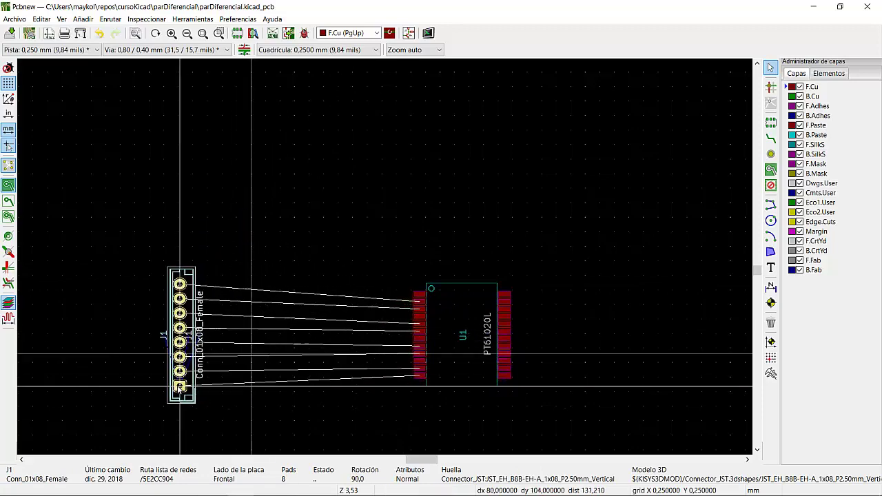
pyautogui.click(172, 379)
# Save the board with the rearranged footprints
pyautogui.scroll(-3, 335, 346)
pyautogui.scroll(5, 405, 272)
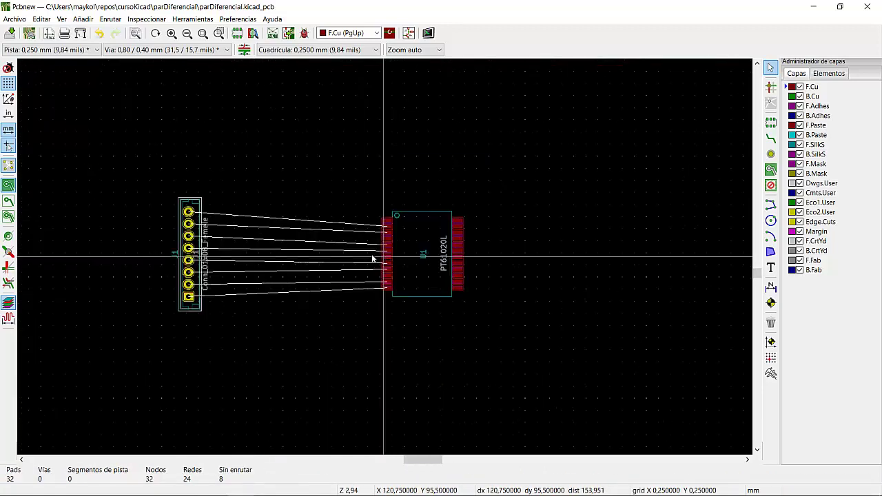
pyautogui.scroll(-1, 383, 257)
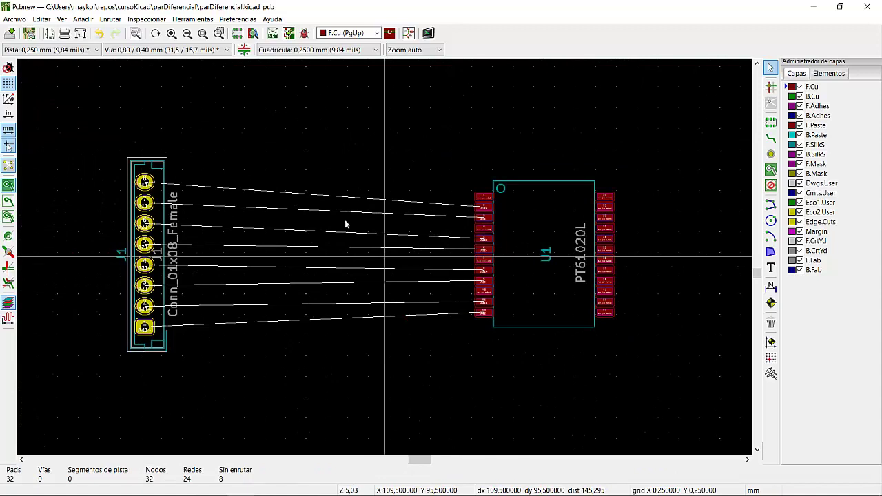
pyautogui.click(11, 33)
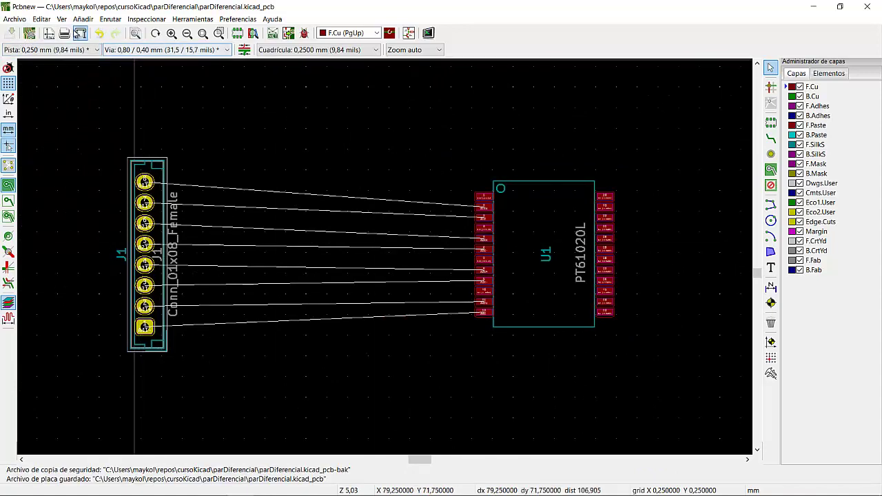
# Examine the Default net class's track, via and differential pair parameters in the board setup
pyautogui.click(19, 18)
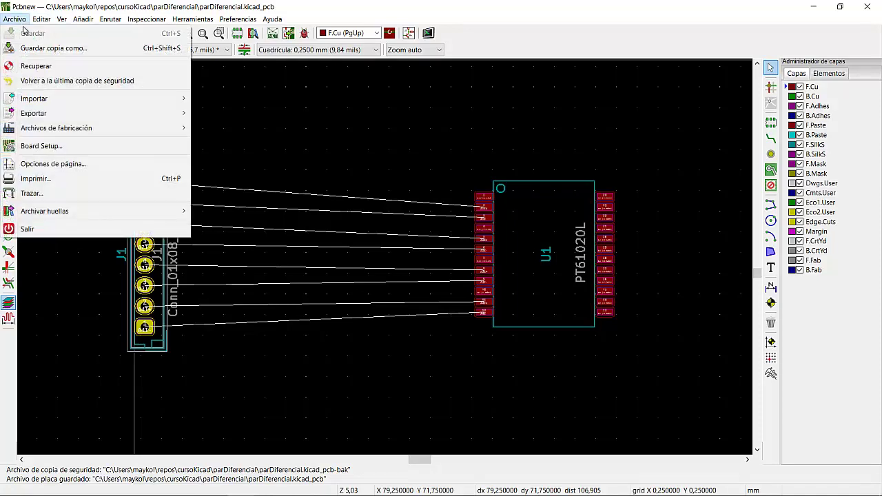
pyautogui.click(42, 145)
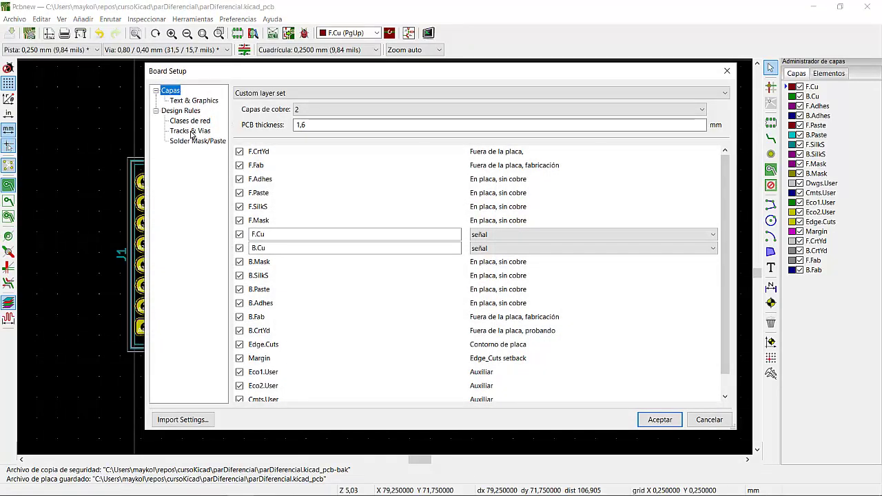
pyautogui.click(191, 132)
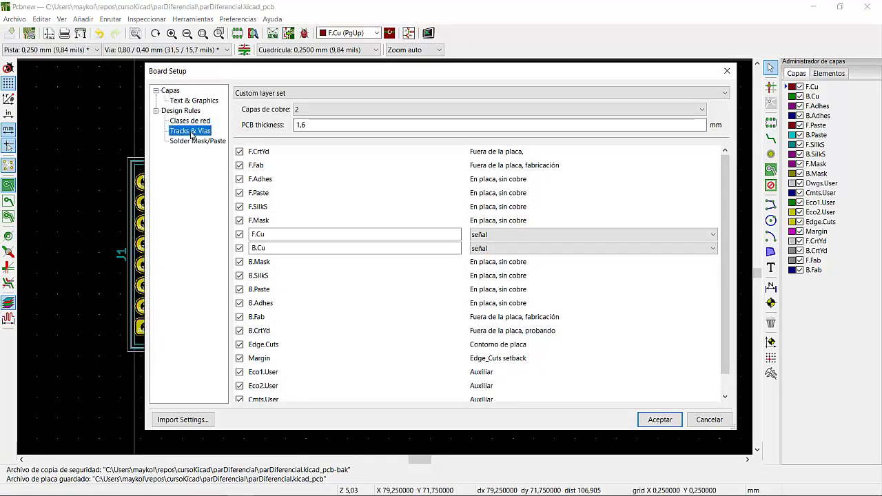
pyautogui.click(186, 111)
pyautogui.click(190, 121)
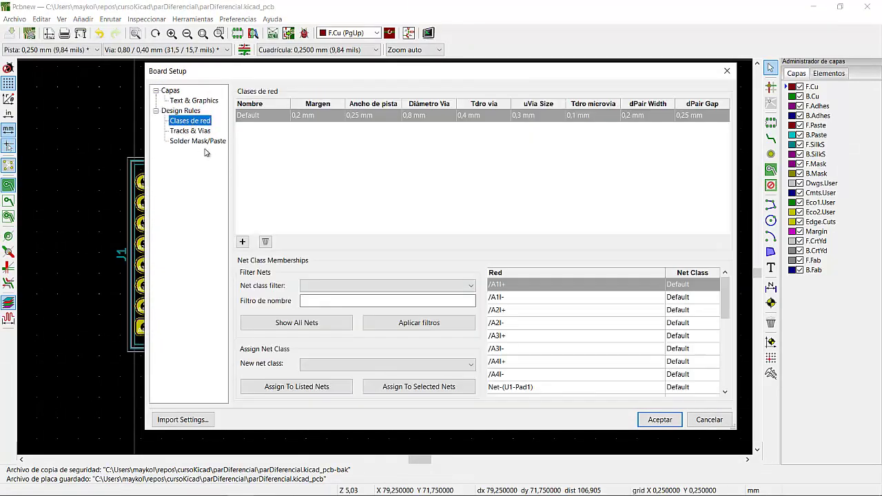
pyautogui.click(292, 144)
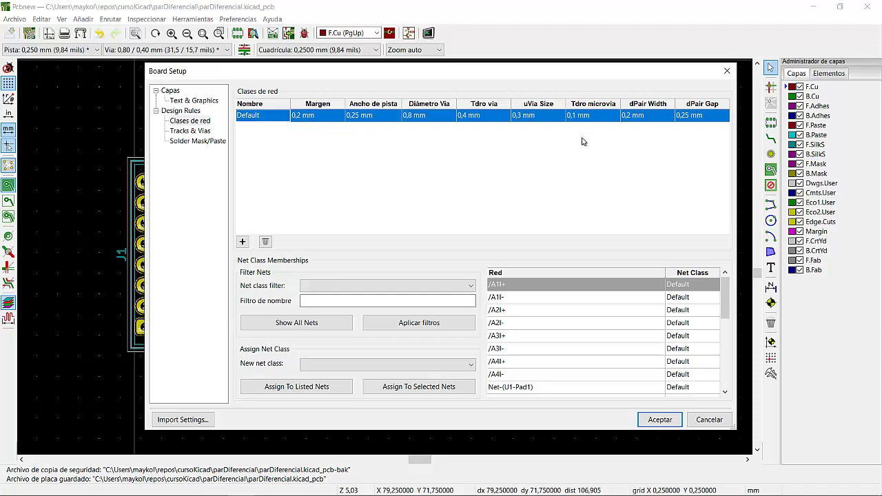
pyautogui.moveTo(610, 73); pyautogui.dragTo(549, 76)
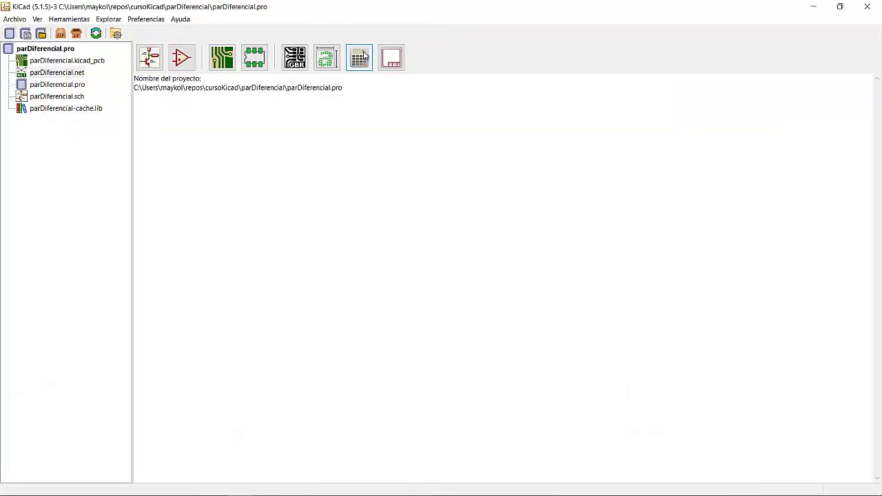
# Open the PCB calculator, analyze the coupled microstrip line and check its W, S and Zpar values
pyautogui.click(359, 57)
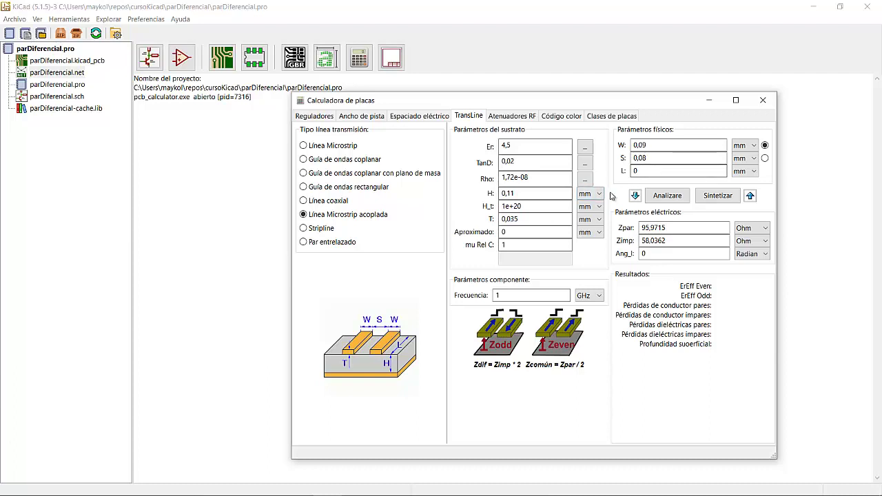
pyautogui.click(675, 198)
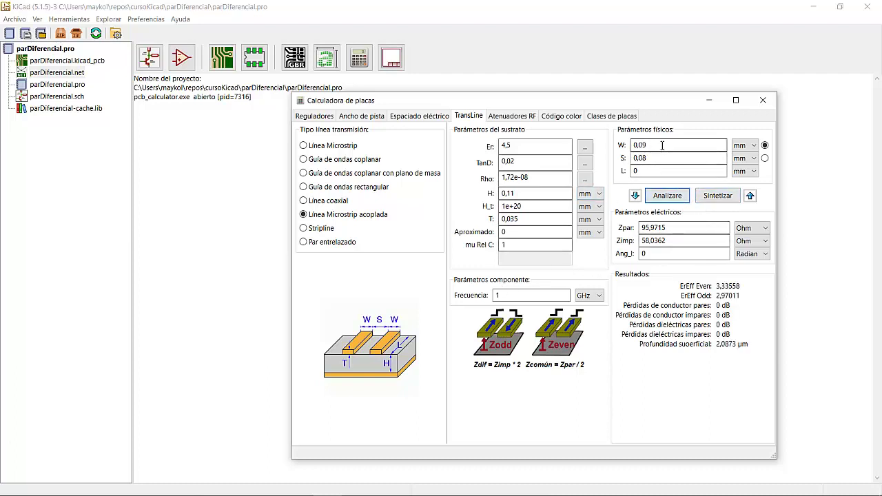
pyautogui.moveTo(662, 146); pyautogui.dragTo(633, 145)
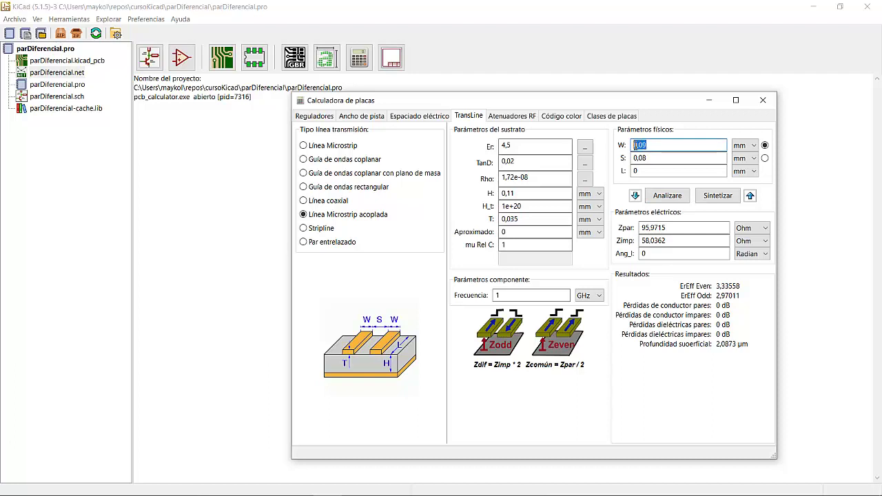
pyautogui.doubleClick(659, 159)
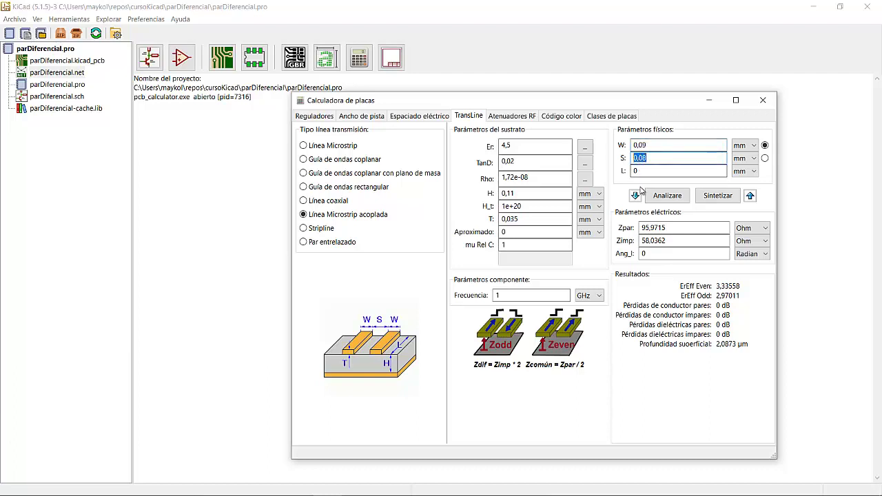
pyautogui.moveTo(680, 228); pyautogui.dragTo(650, 234)
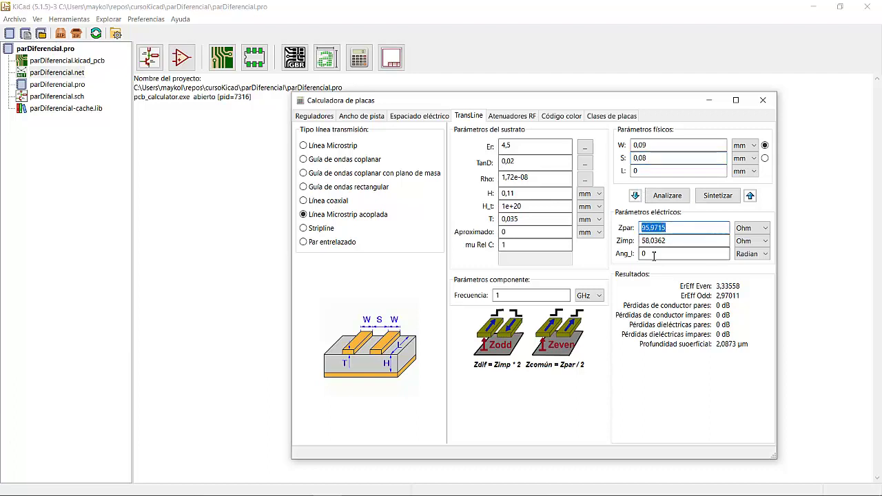
pyautogui.click(668, 229)
pyautogui.moveTo(663, 230); pyautogui.dragTo(644, 233)
# Switch to the Pcbnew board editor and bring the PCB calculator window in front of it
pyautogui.moveTo(618, 102); pyautogui.dragTo(532, 89)
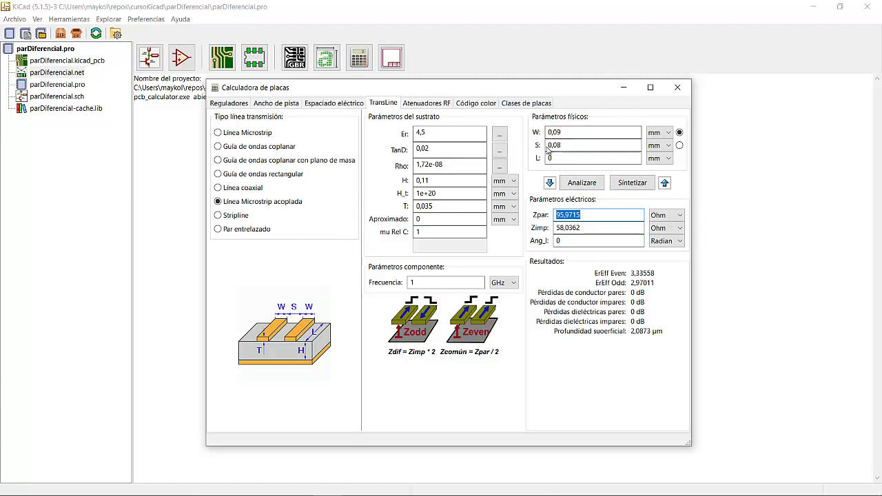
pyautogui.moveTo(282, 491)
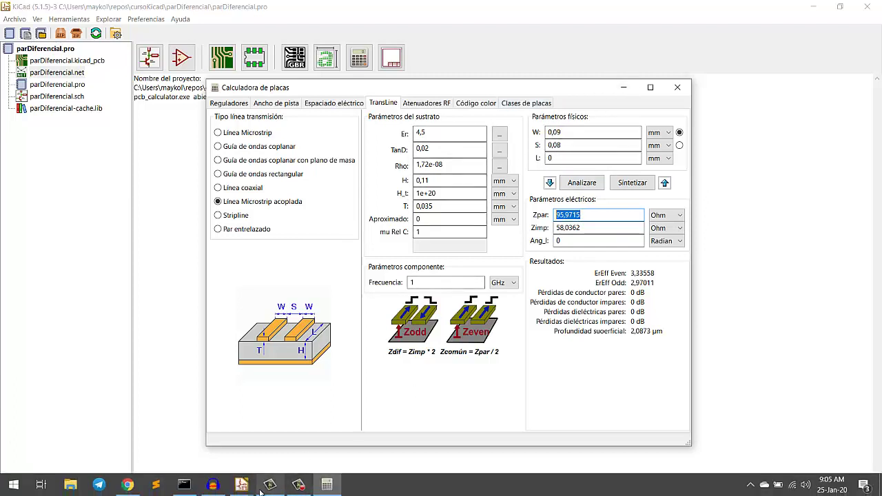
pyautogui.moveTo(241, 485)
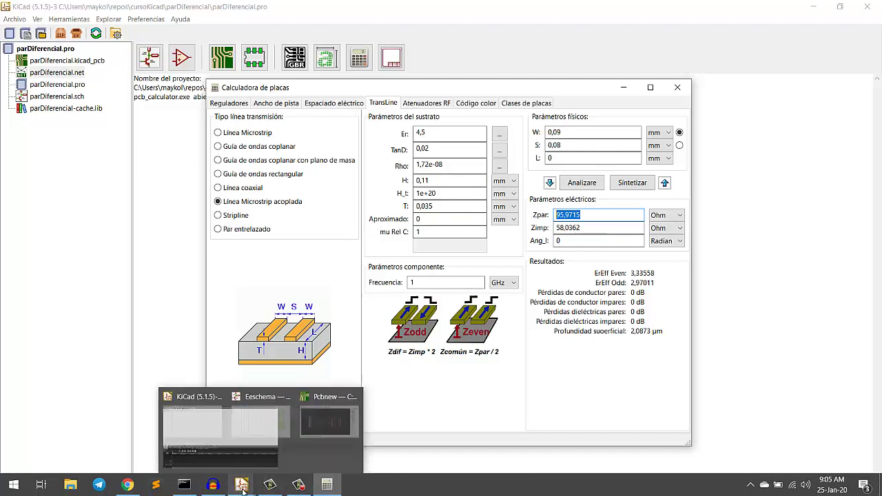
pyautogui.click(367, 438)
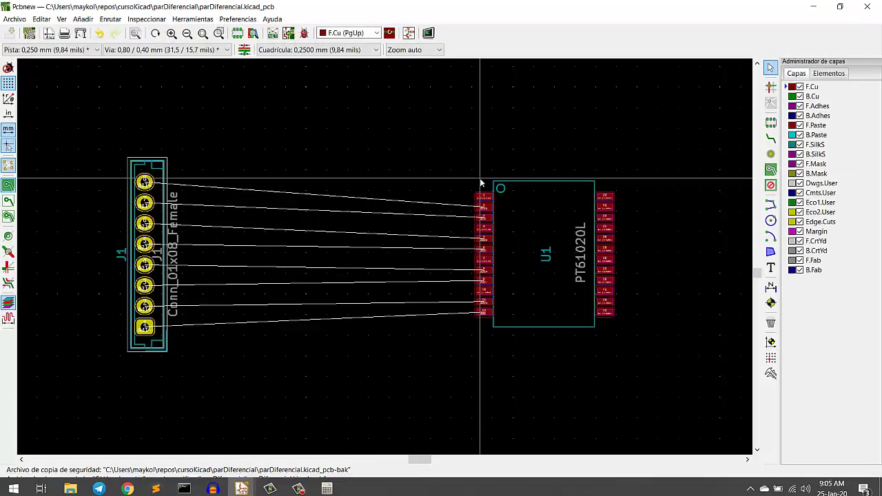
pyautogui.click(329, 490)
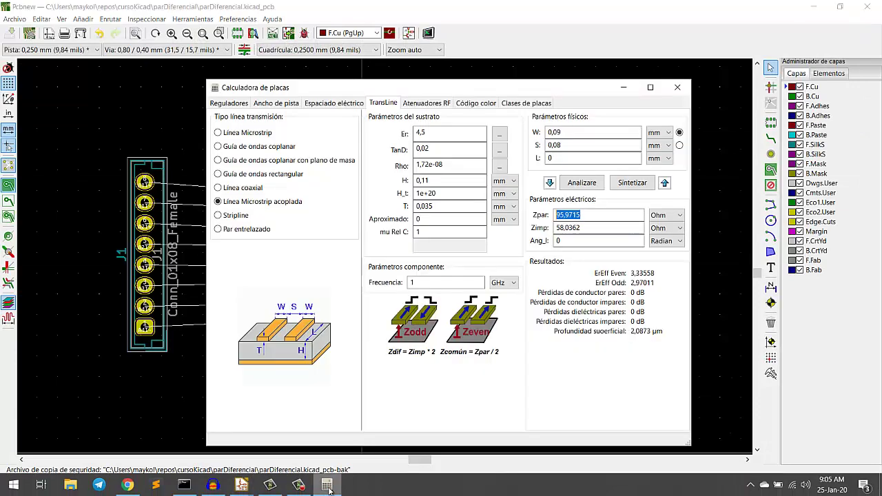
pyautogui.moveTo(523, 95); pyautogui.dragTo(673, 62)
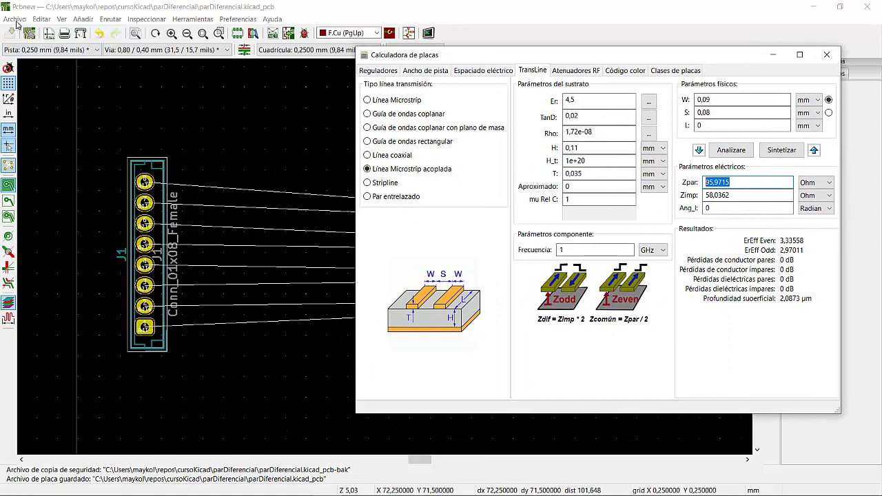
# Add a net class named ETHERNET in the board setup's design rules
pyautogui.click(16, 19)
pyautogui.click(42, 145)
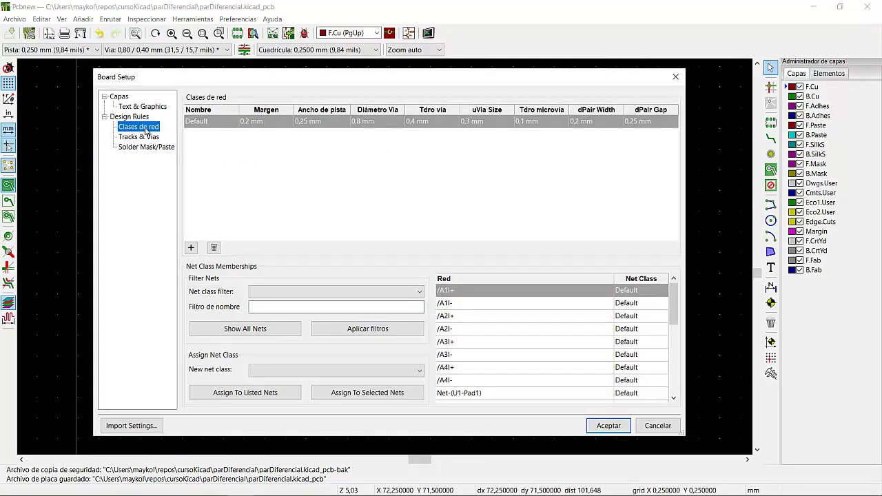
pyautogui.click(239, 165)
pyautogui.click(201, 247)
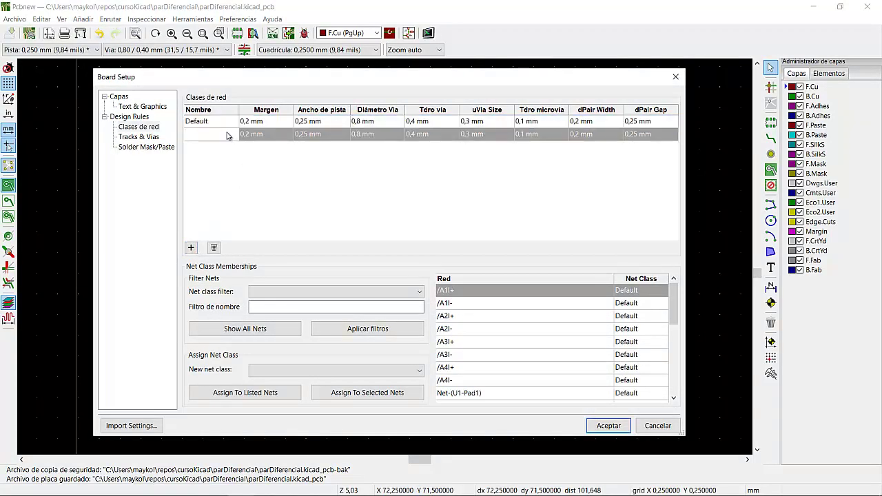
pyautogui.write('ETHERNET')
# Review the ETHERNET class's track width, via and microvia values
pyautogui.click(328, 134)
pyautogui.click(328, 134)
pyautogui.doubleClick(384, 137)
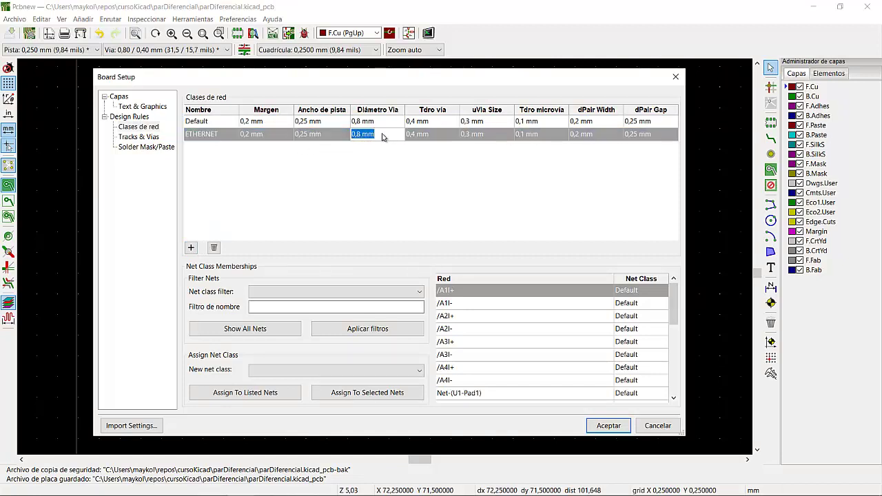
pyautogui.doubleClick(441, 140)
pyautogui.doubleClick(499, 138)
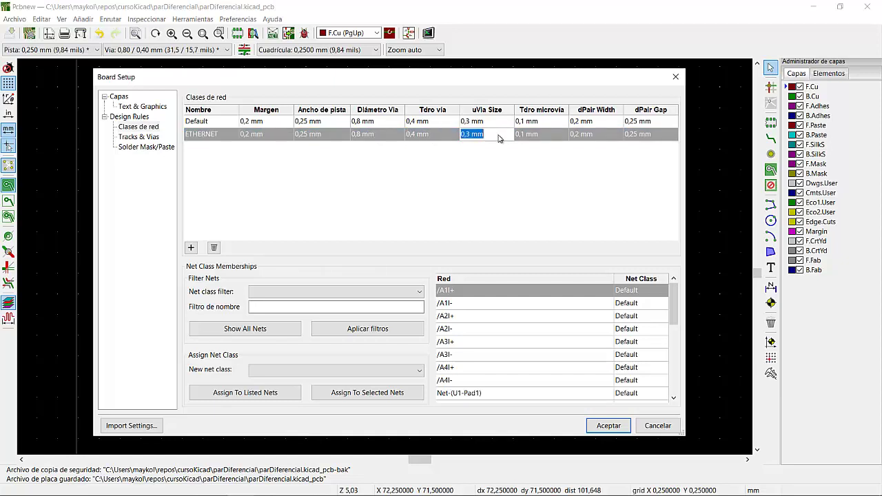
pyautogui.doubleClick(555, 138)
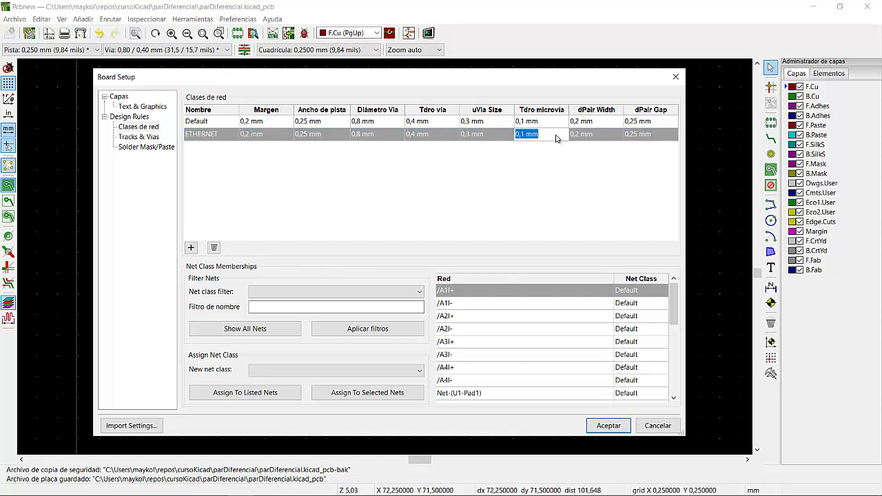
# Set the ETHERNET class's differential pair width to 0,09 mm and its gap to 0,08 mm, matching the calculator's W and S
pyautogui.doubleClick(607, 139)
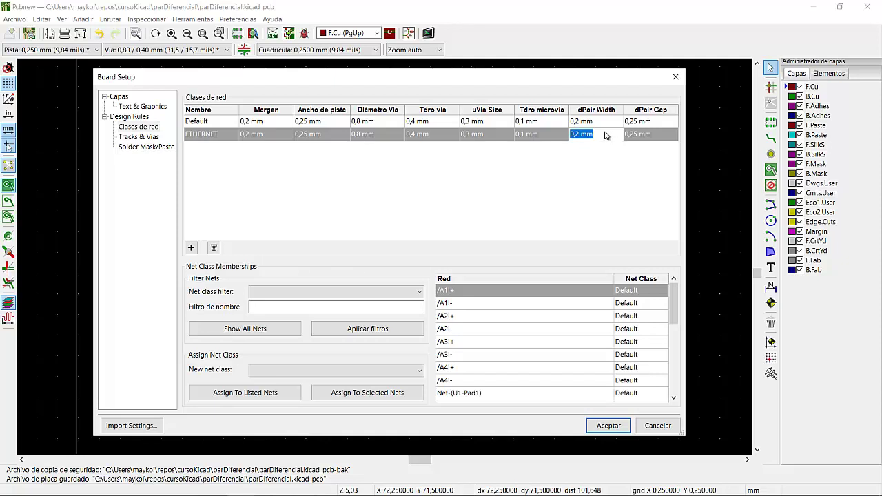
pyautogui.click(580, 138)
pyautogui.click(652, 138)
pyautogui.click(326, 484)
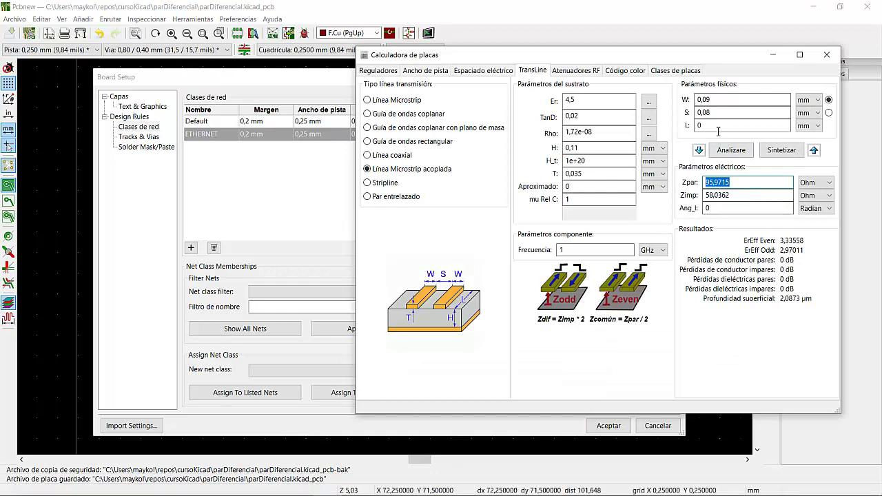
pyautogui.click(650, 136)
pyautogui.click(640, 135)
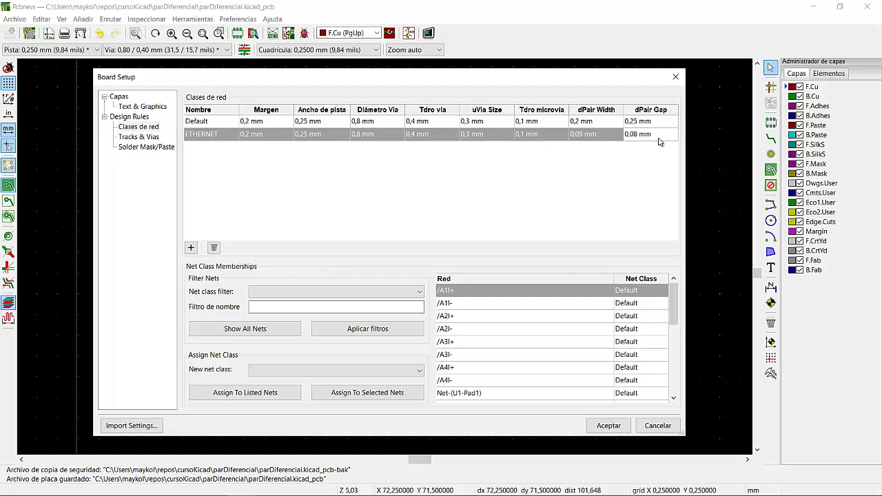
pyautogui.click(563, 173)
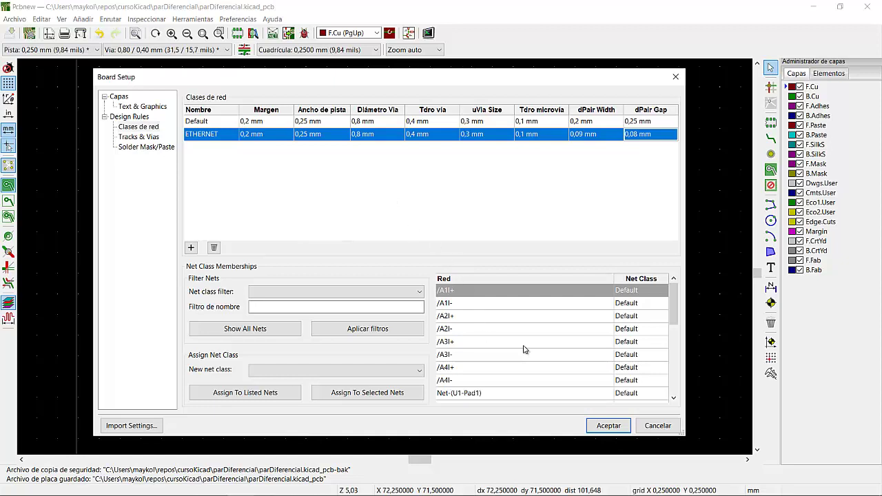
pyautogui.moveTo(673, 304)
pyautogui.mouseDown()
pyautogui.moveTo(668, 390)
pyautogui.moveTo(668, 304)
pyautogui.mouseUp()
pyautogui.click(459, 302)
pyautogui.click(466, 294)
pyautogui.click(465, 303)
pyautogui.click(467, 294)
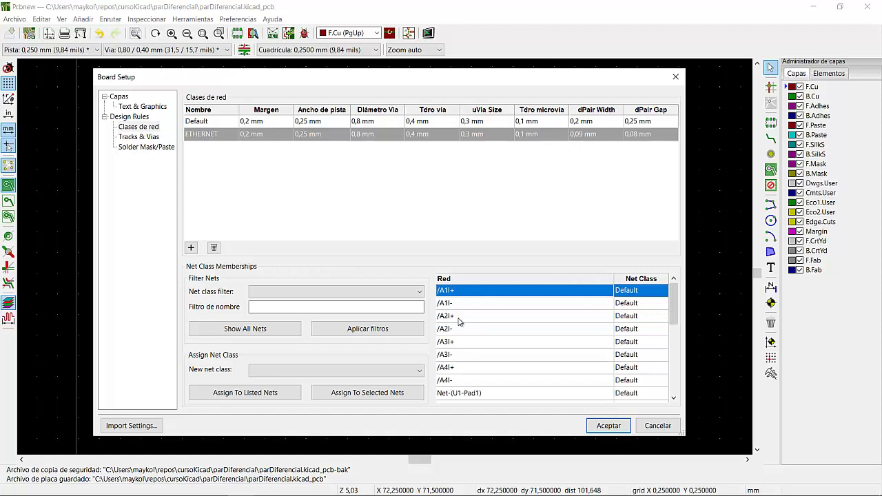
pyautogui.moveTo(464, 380); pyautogui.dragTo(482, 291)
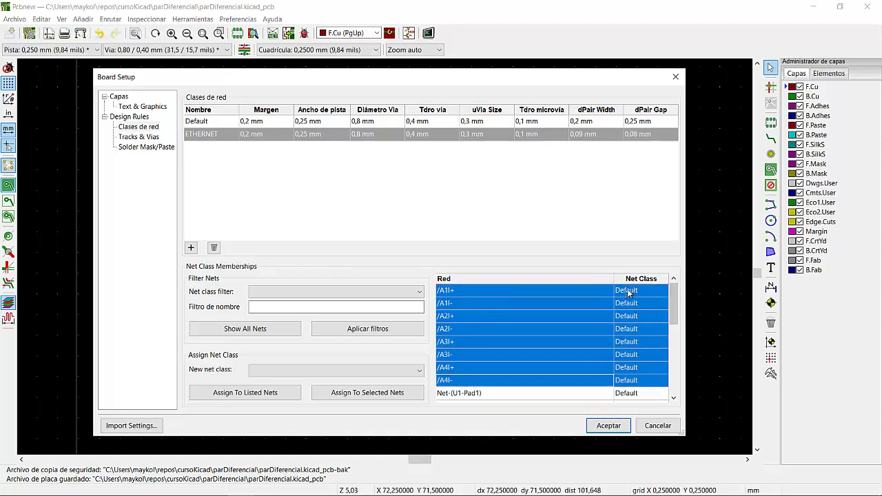
# Assign the nets /A1I+ and /A1I- to the ETHERNET net class
pyautogui.click(596, 298)
pyautogui.click(635, 295)
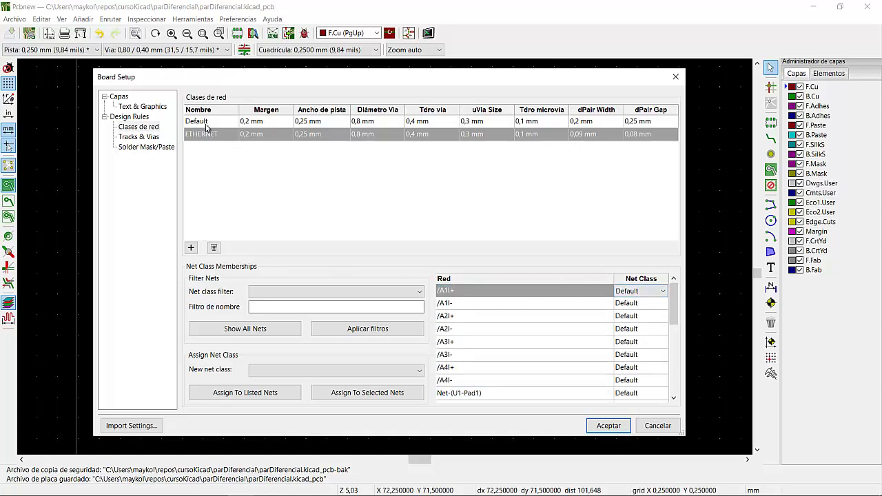
pyautogui.click(663, 295)
pyautogui.click(651, 314)
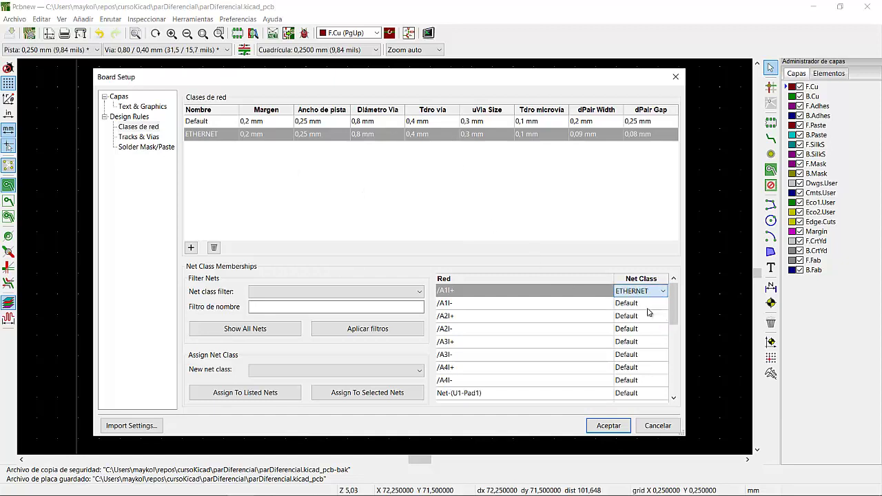
pyautogui.click(659, 304)
pyautogui.click(664, 304)
pyautogui.click(647, 321)
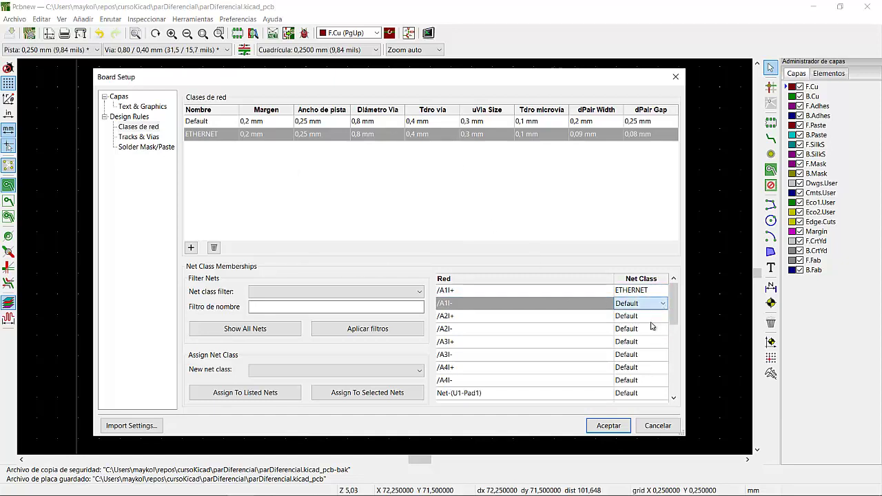
# Assign the remaining pair nets, /A2I+ through /A4I-, to the ETHERNET net class
pyautogui.click(663, 316)
pyautogui.click(663, 318)
pyautogui.click(663, 318)
pyautogui.click(654, 335)
pyautogui.click(663, 330)
pyautogui.click(663, 331)
pyautogui.click(663, 331)
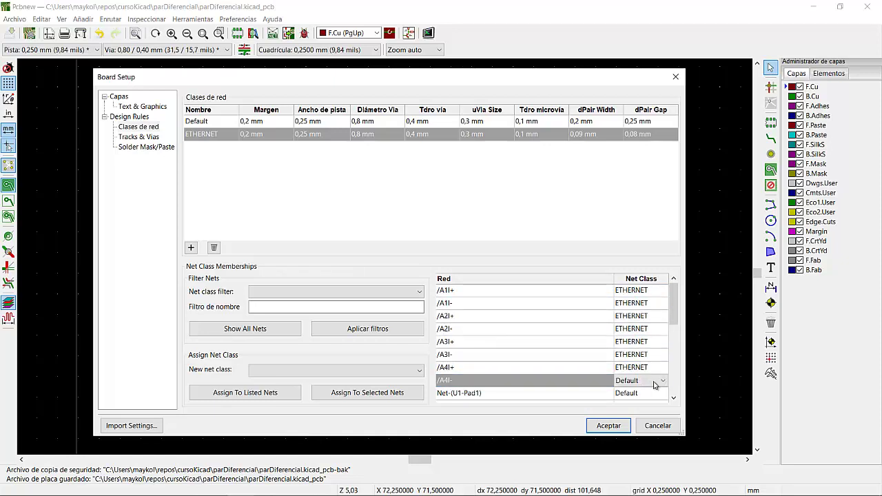
pyautogui.click(663, 381)
pyautogui.click(649, 402)
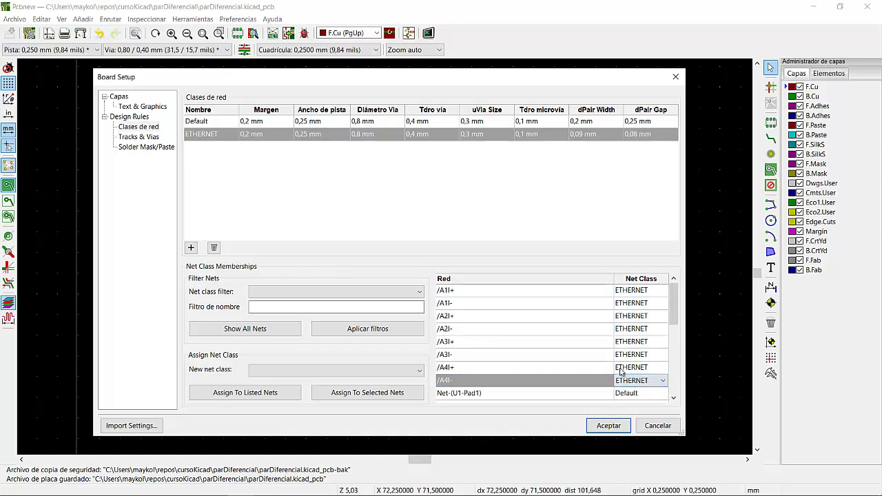
pyautogui.click(559, 213)
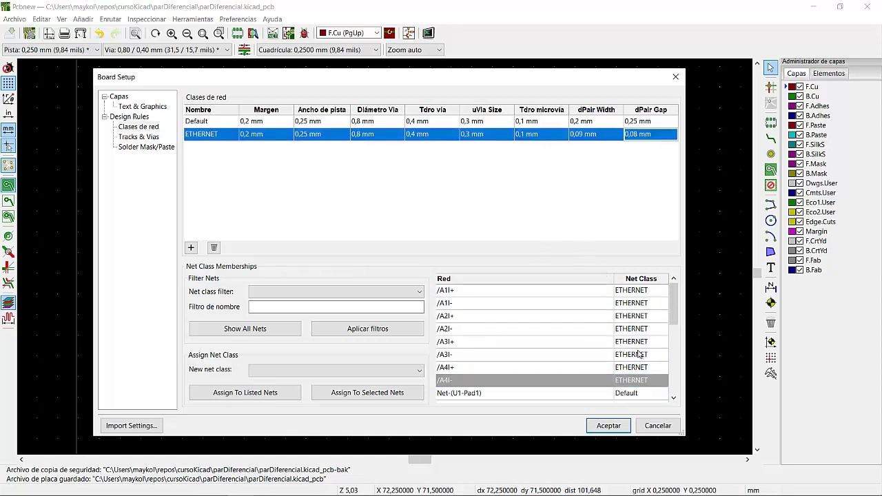
# Try to accept the board setup, and look through the predefined track and via dimensions and the solder mask settings
pyautogui.click(608, 425)
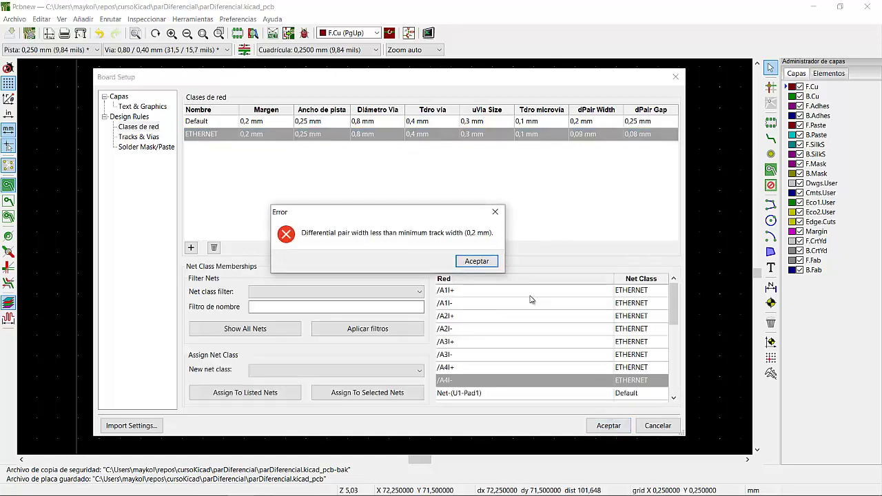
pyautogui.press('Return')
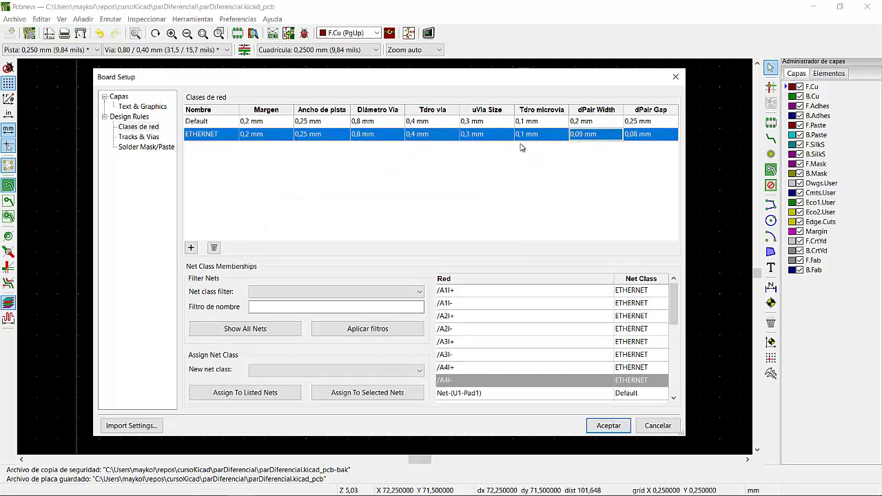
pyautogui.click(139, 137)
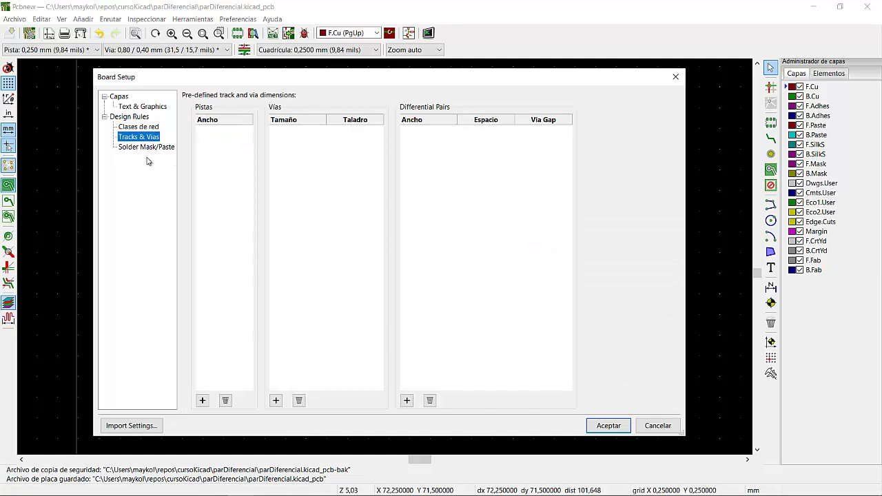
pyautogui.click(146, 148)
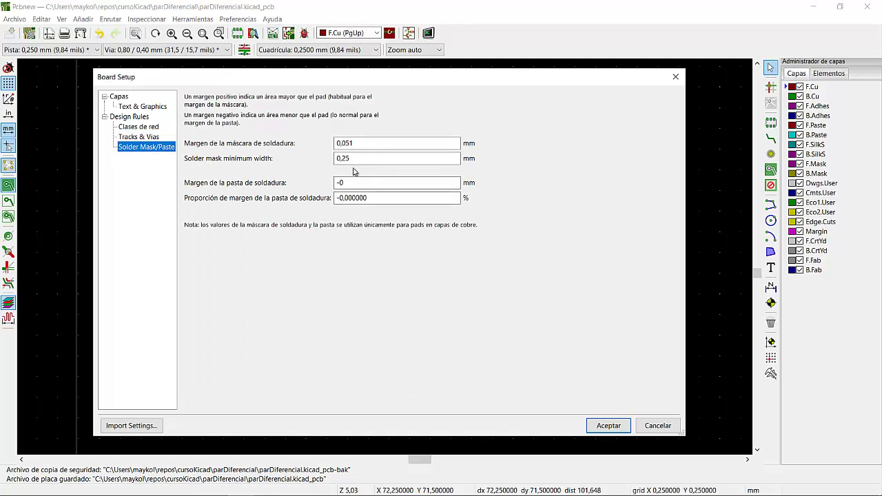
# Set the ETHERNET class's track width to 0,2 mm and the design rules' minimum track width to 0,01 mm, and accept the board setup
pyautogui.click(136, 118)
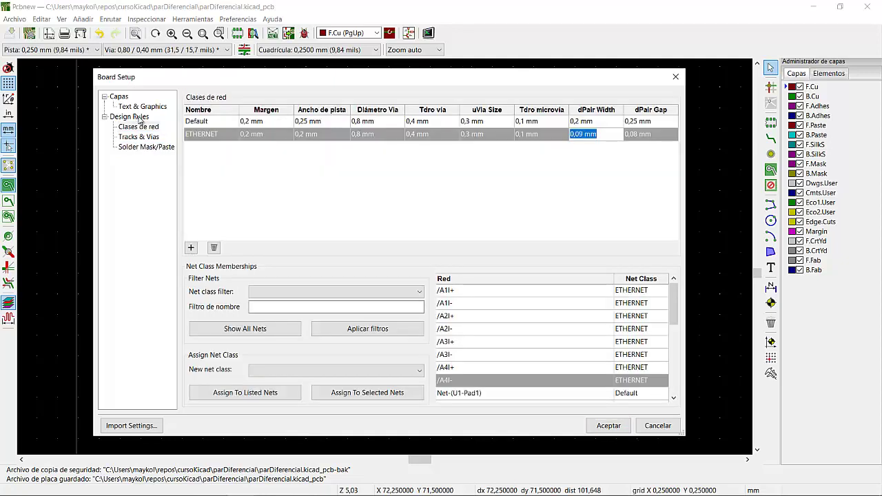
pyautogui.click(139, 117)
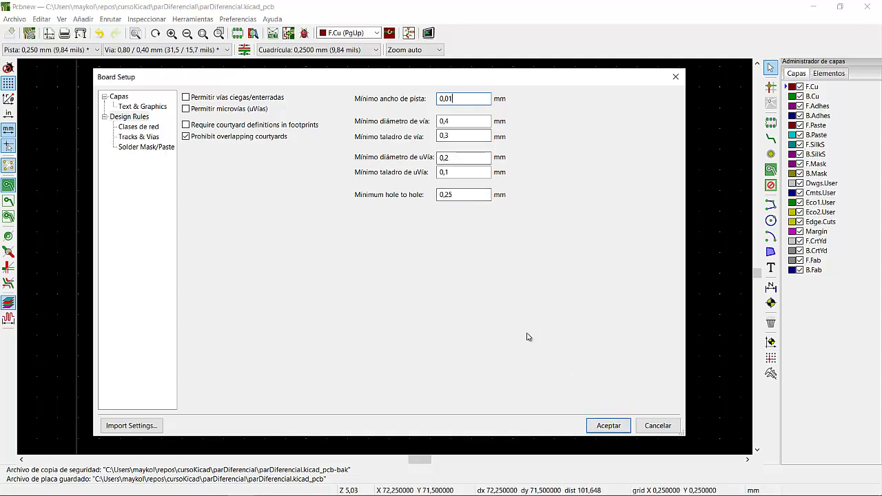
pyautogui.click(627, 428)
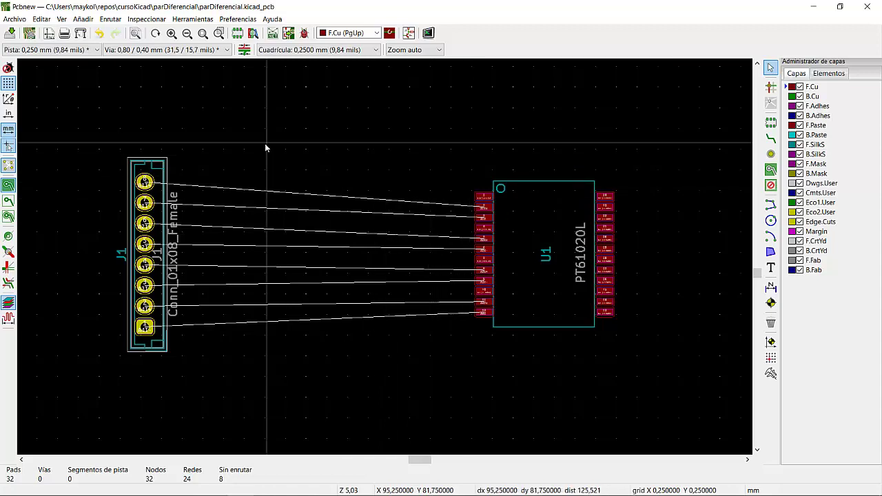
# Route a short differential pair stub from pads 8 and 7 of J1 (A1I+ and A1I-) towards U1
pyautogui.click(111, 20)
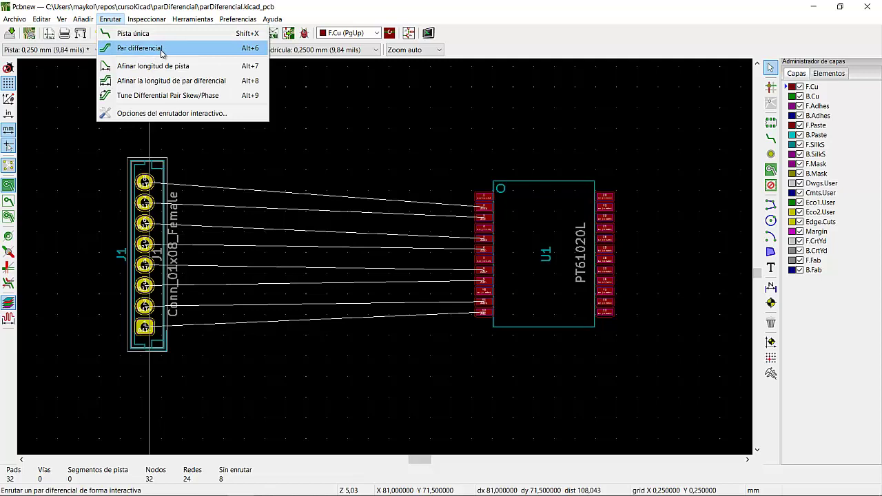
pyautogui.click(161, 48)
pyautogui.scroll(3, 319, 243)
pyautogui.click(324, 237)
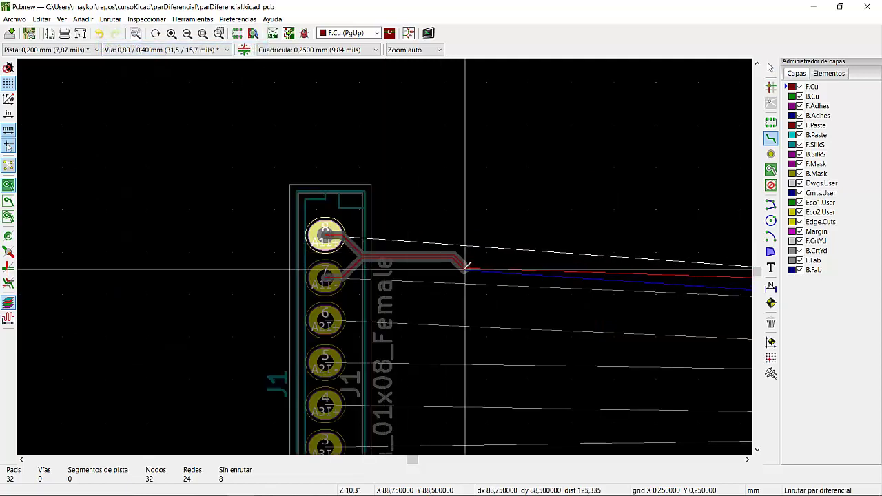
pyautogui.scroll(-2, 466, 265)
pyautogui.scroll(6, 387, 252)
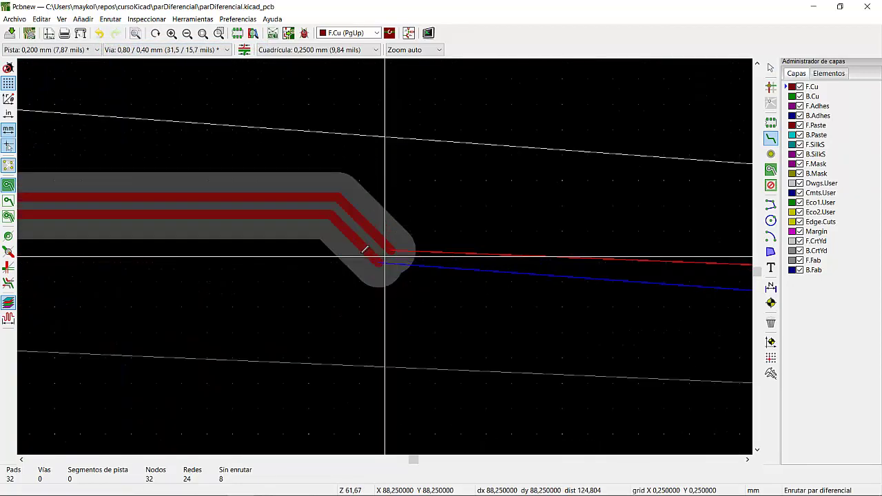
pyautogui.scroll(-4, 365, 249)
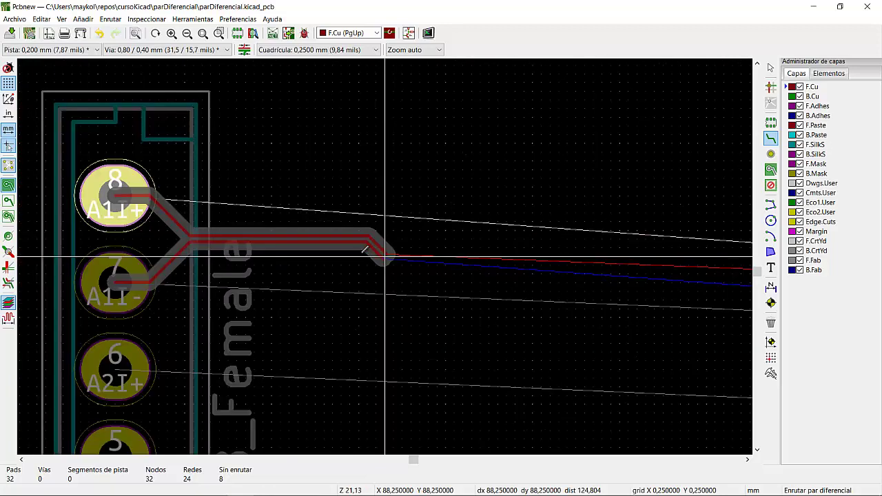
pyautogui.scroll(1, 365, 248)
pyautogui.scroll(-2, 365, 248)
pyautogui.scroll(6, 365, 248)
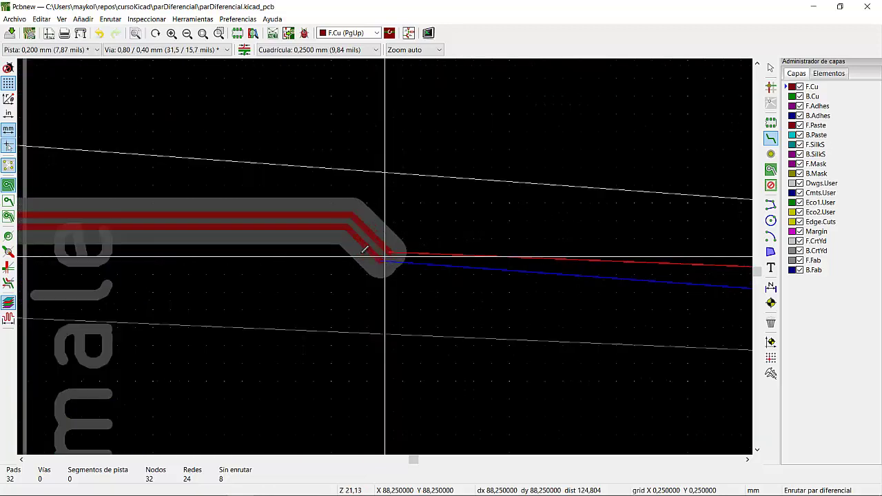
pyautogui.click(366, 249)
# Examine the width and spacing of the two routed differential pair tracks up close
pyautogui.scroll(-4, 385, 254)
pyautogui.scroll(3, 390, 234)
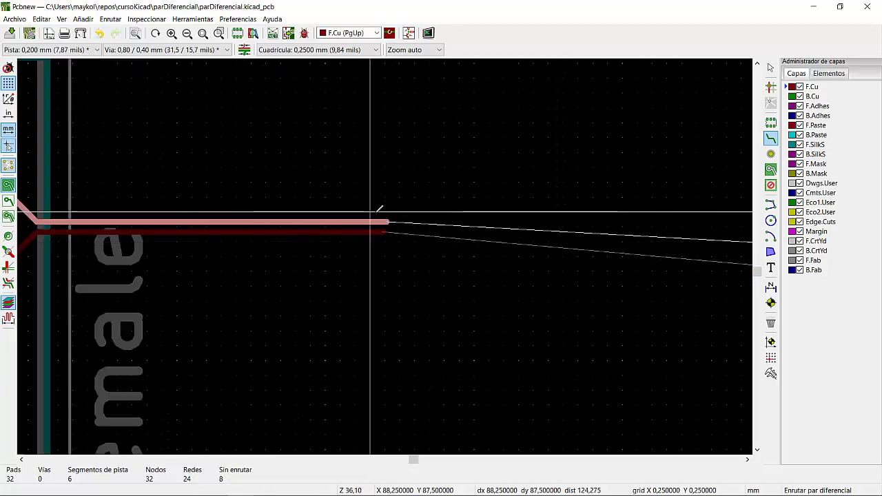
pyautogui.scroll(2, 398, 246)
pyautogui.scroll(-5, 389, 250)
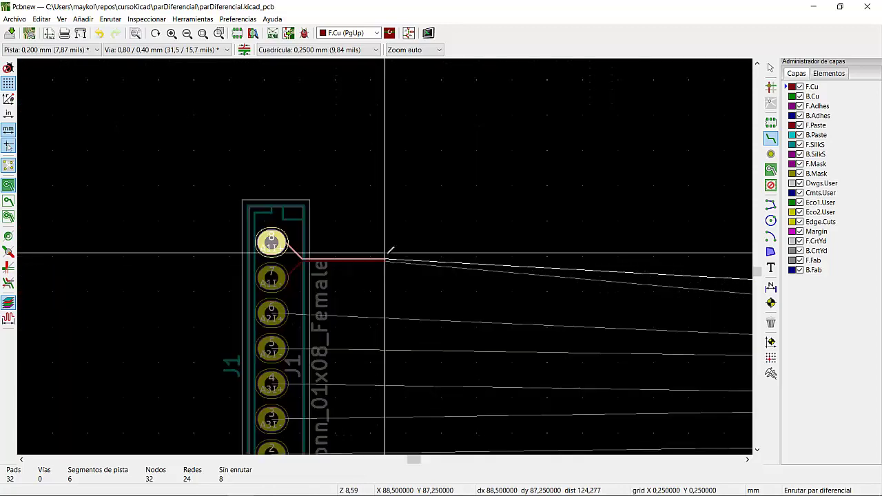
pyautogui.scroll(5, 388, 253)
pyautogui.scroll(-1, 388, 255)
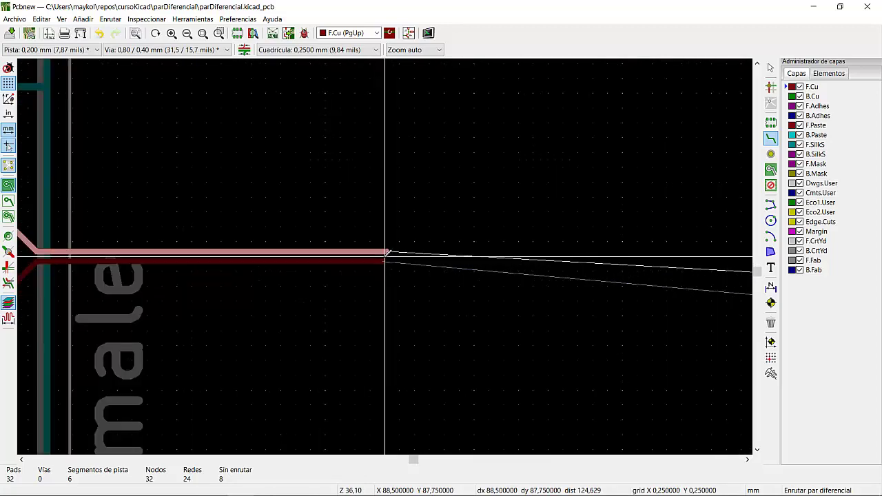
pyautogui.scroll(8, 388, 252)
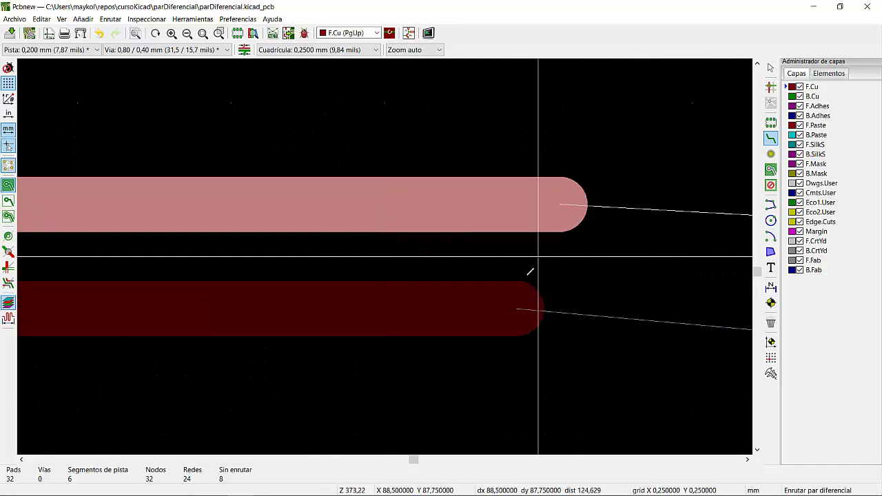
pyautogui.scroll(-8, 441, 210)
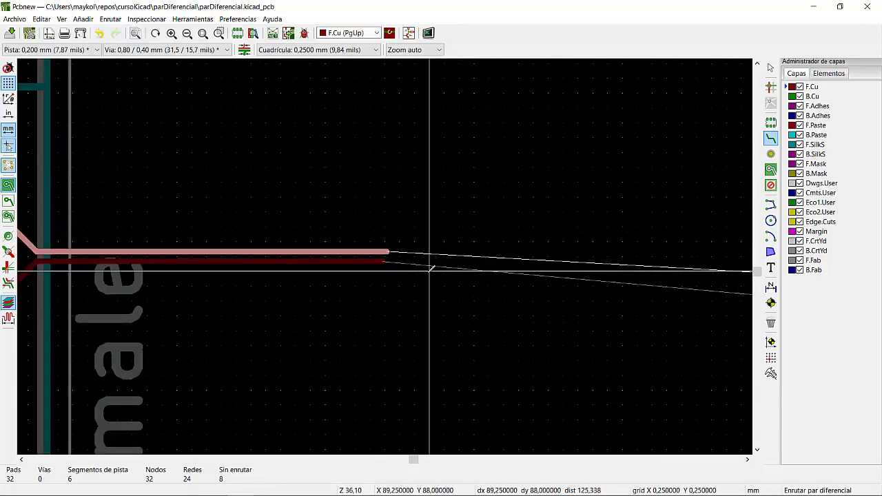
pyautogui.scroll(-3, 448, 234)
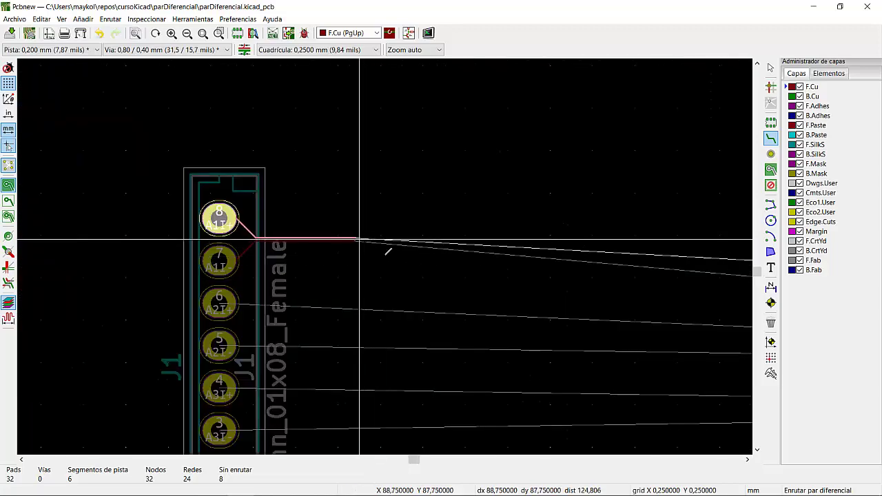
# Leave the routing tool and undo the differential pair stub at J1
pyautogui.doubleClick(376, 264)
pyautogui.press('Escape')
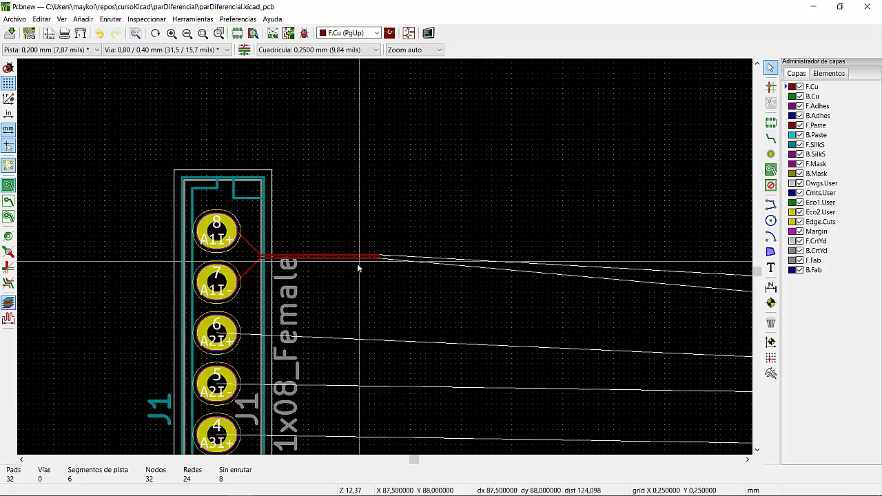
pyautogui.hotkey('ctrl', 'z')
# Set the ETHERNET net class's clearance (Margen) to 0,01 mm in the board setup and accept it
pyautogui.click(14, 19)
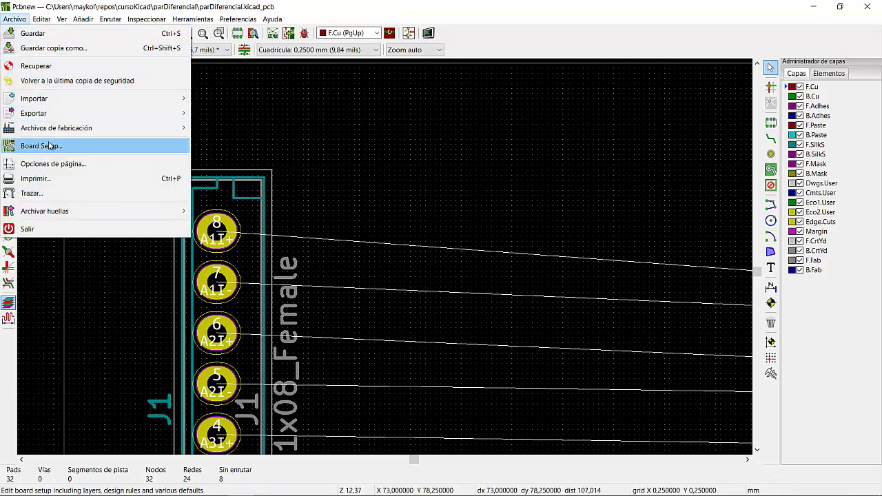
pyautogui.click(49, 145)
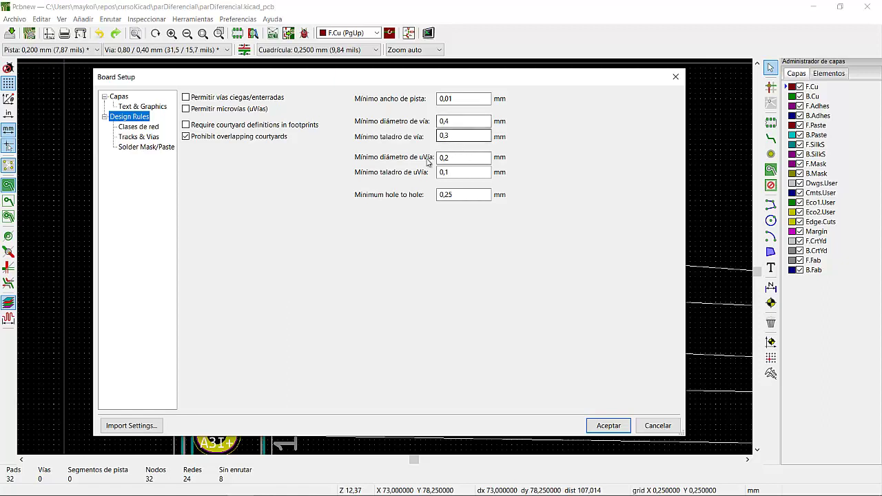
pyautogui.click(139, 137)
pyautogui.click(138, 127)
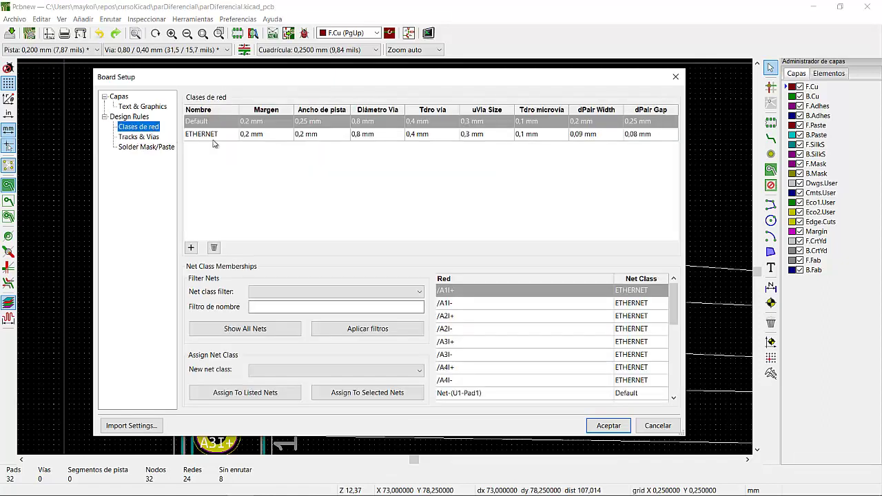
pyautogui.doubleClick(274, 135)
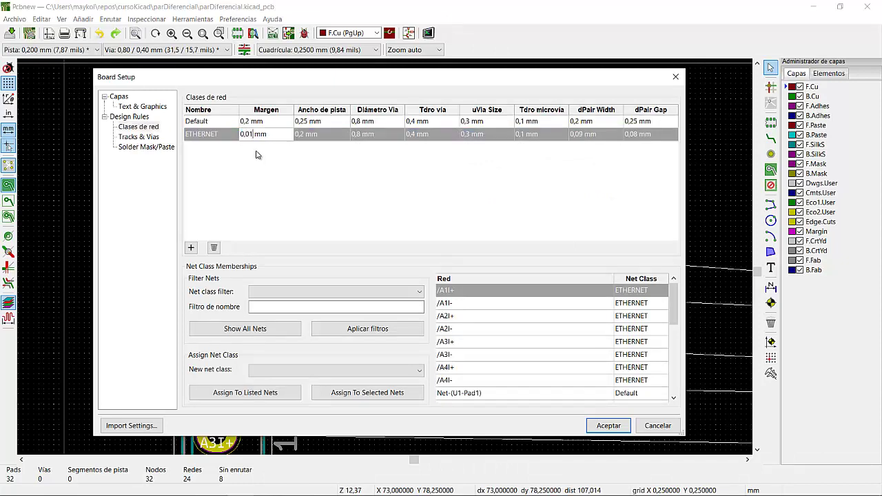
pyautogui.press('Return')
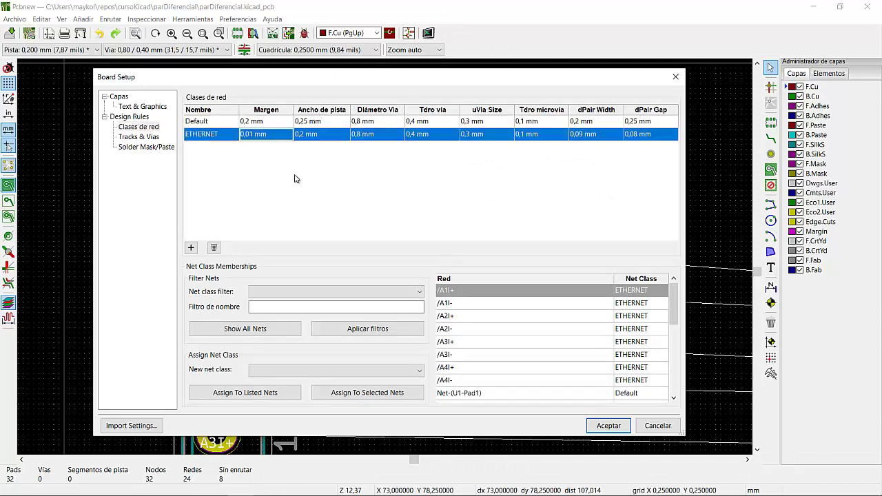
pyautogui.click(608, 426)
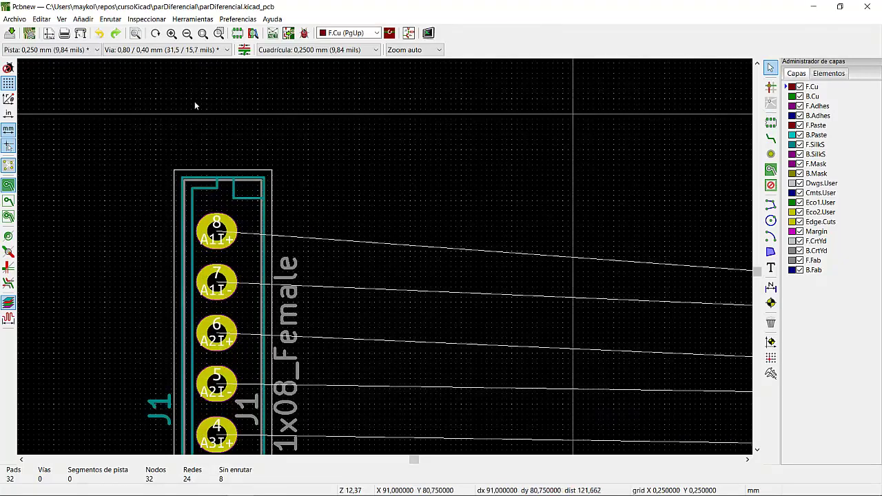
# Route the A1I+/A1I- differential pair again from pads 8 and 7 of J1, as a short stub towards U1
pyautogui.click(111, 18)
pyautogui.click(131, 47)
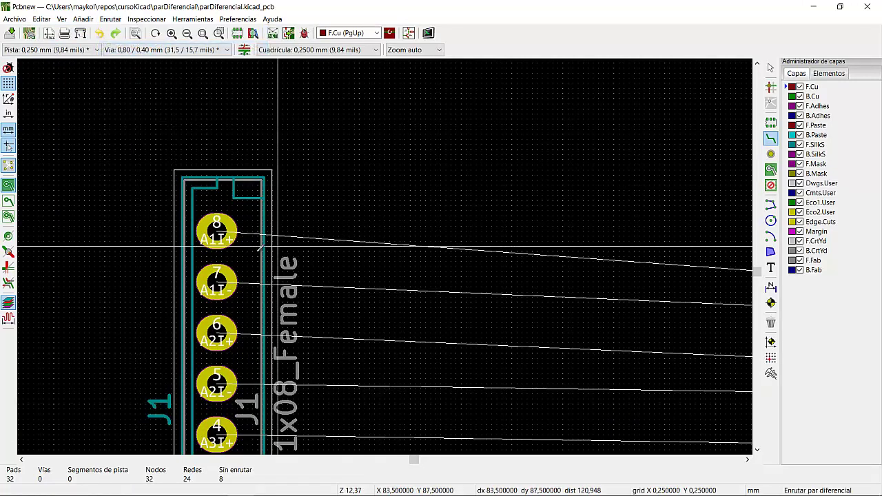
pyautogui.click(216, 233)
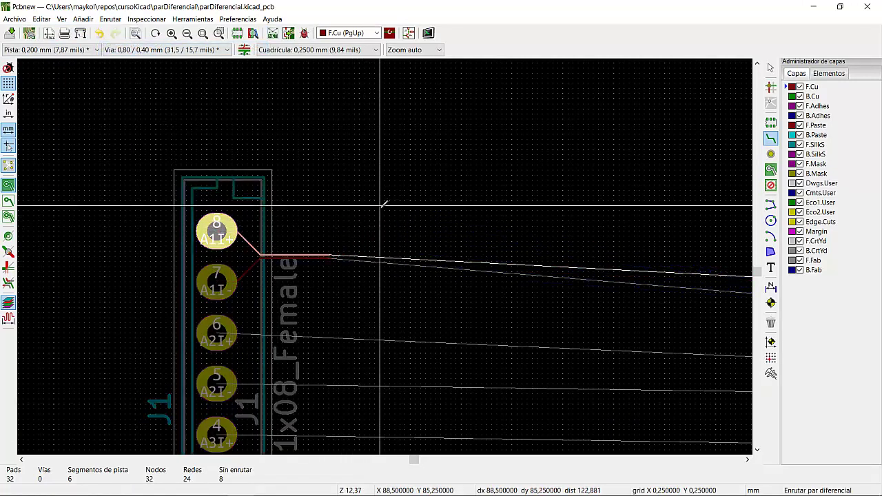
# Extend the A1I+/A1I- differential pair from the stub at J1 through several up-and-down 45° bends towards U1
pyautogui.click(451, 216)
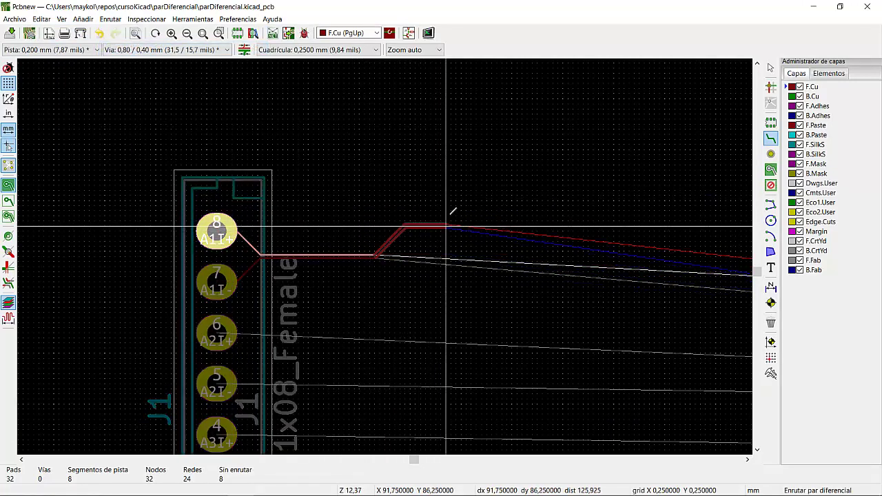
pyautogui.click(523, 294)
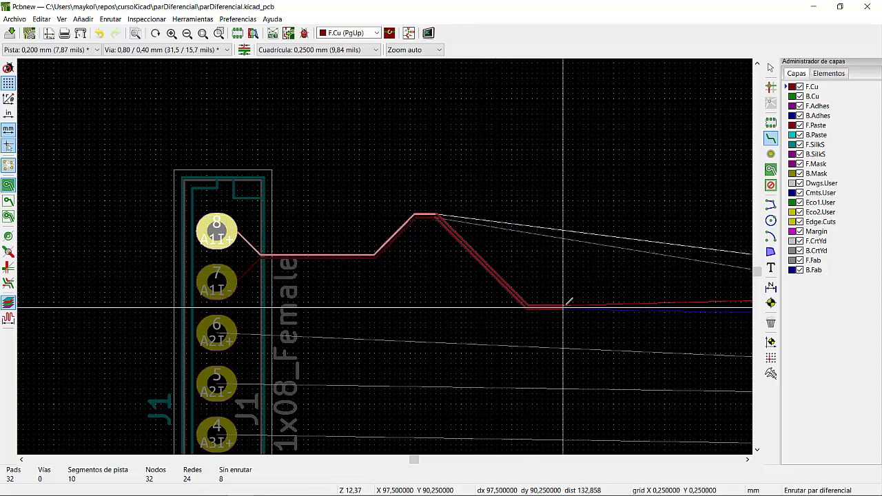
pyautogui.click(614, 310)
pyautogui.click(614, 310)
pyautogui.scroll(-5, 613, 310)
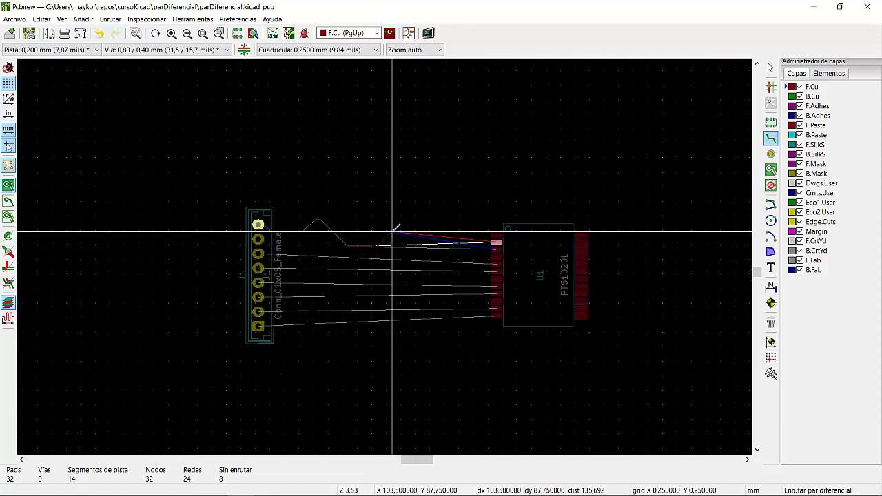
pyautogui.scroll(-2, 385, 251)
pyautogui.scroll(4, 386, 255)
pyautogui.click(386, 263)
pyautogui.scroll(-1, 386, 263)
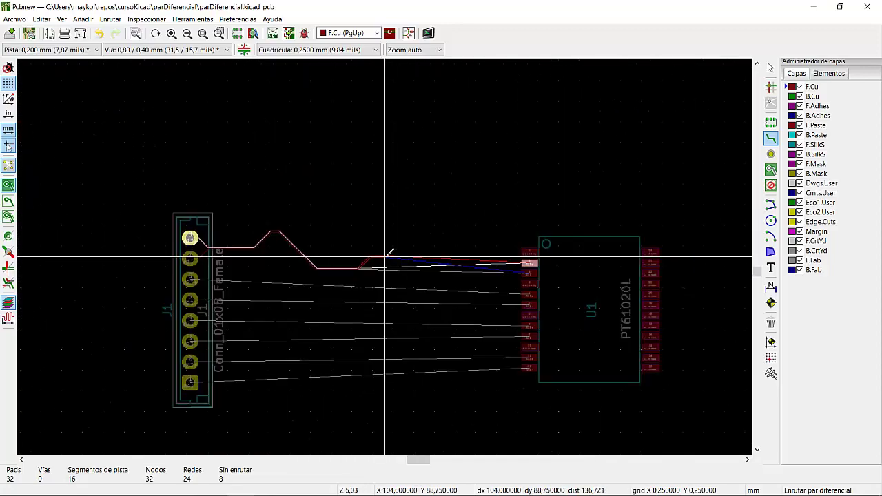
# Examine the spacing between the two tracks along the bends of the A1I+/A1I- pair up close
pyautogui.scroll(-2, 394, 255)
pyautogui.scroll(10, 394, 253)
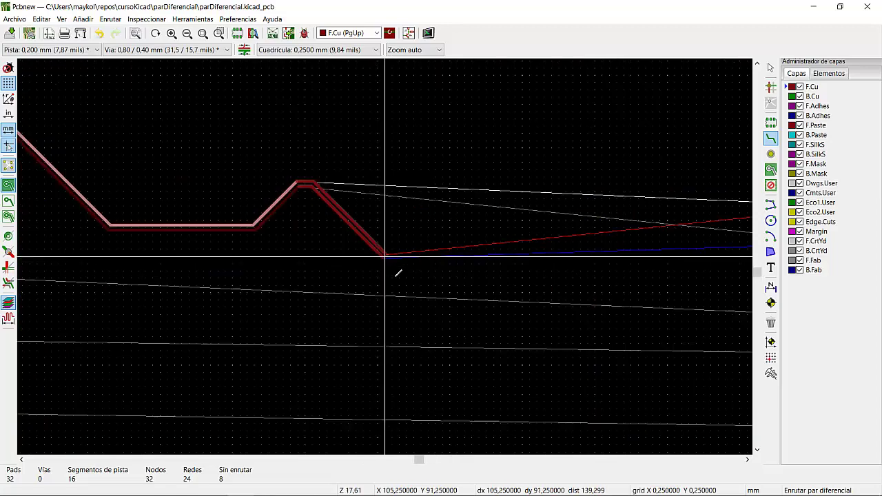
pyautogui.scroll(-1, 352, 219)
pyautogui.scroll(3, 354, 207)
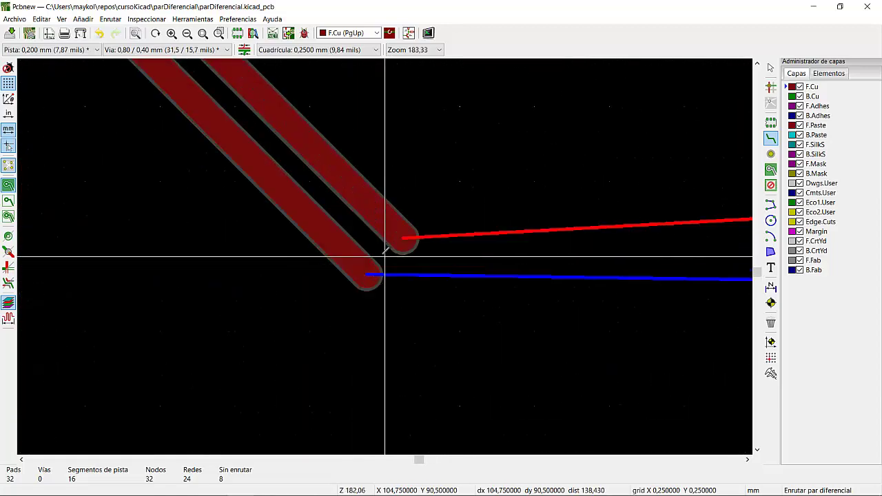
pyautogui.scroll(-4, 385, 255)
pyautogui.scroll(3, 385, 256)
pyautogui.scroll(-1, 384, 257)
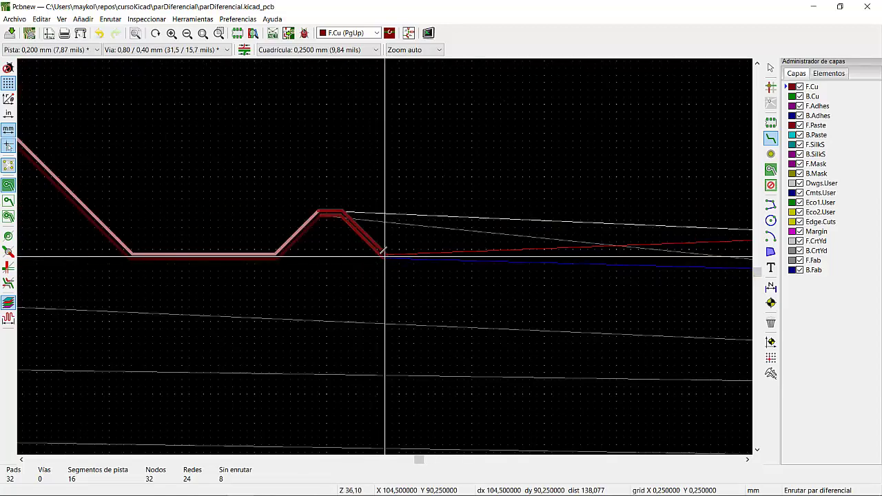
pyautogui.scroll(2, 374, 249)
pyautogui.scroll(-3, 374, 242)
pyautogui.scroll(3, 376, 254)
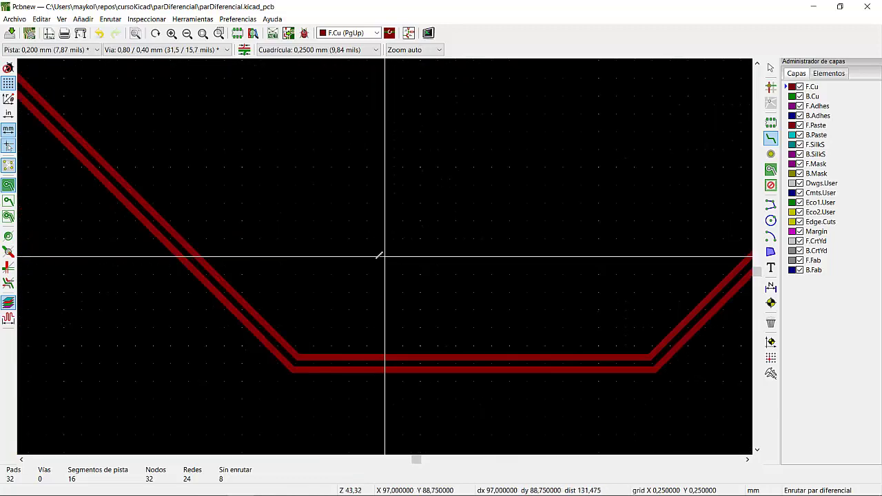
# Leave the routing tool and delete the bent segments of the A1I+/A1I- pair, keeping the straight stub at J1
pyautogui.scroll(-4, 358, 256)
pyautogui.press('Escape')
pyautogui.moveTo(197, 187); pyautogui.dragTo(543, 332)
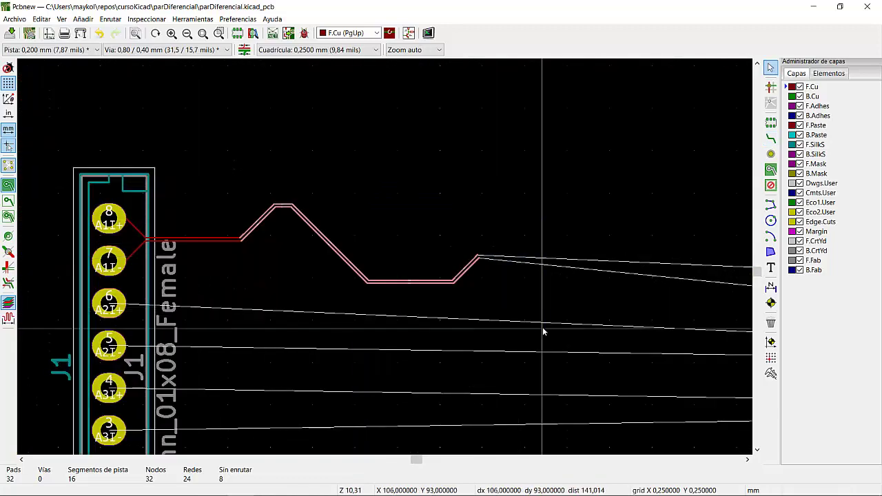
pyautogui.press('Delete')
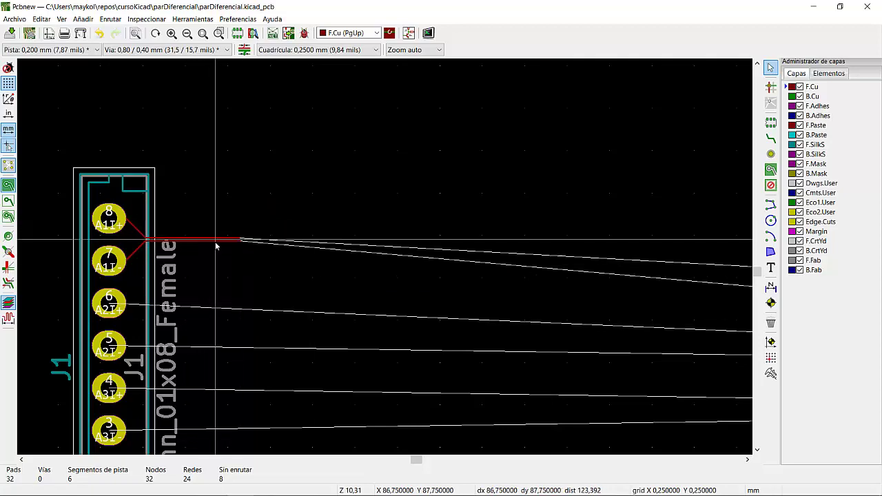
# Continue the A1I+/A1I- differential pair from the stub's end with a straight run and one downward diagonal towards U1
pyautogui.scroll(-5, 217, 246)
pyautogui.scroll(8, 385, 257)
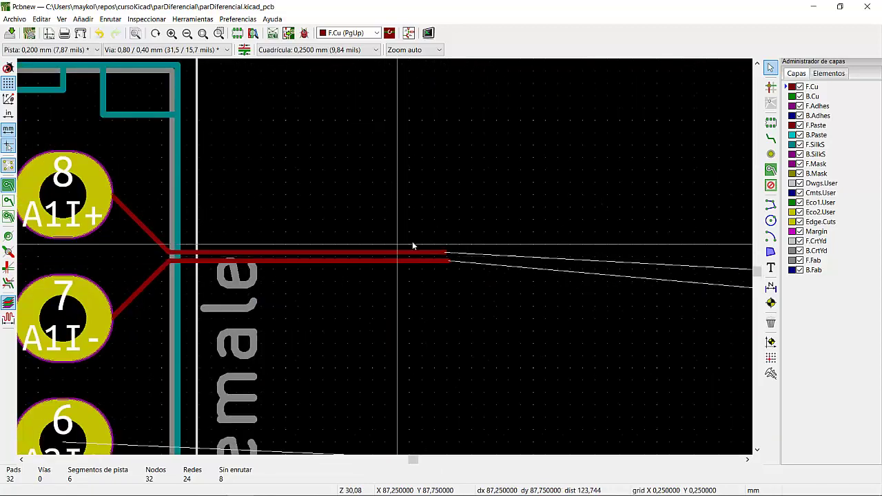
pyautogui.click(111, 19)
pyautogui.click(135, 48)
pyautogui.click(447, 255)
pyautogui.scroll(-7, 458, 249)
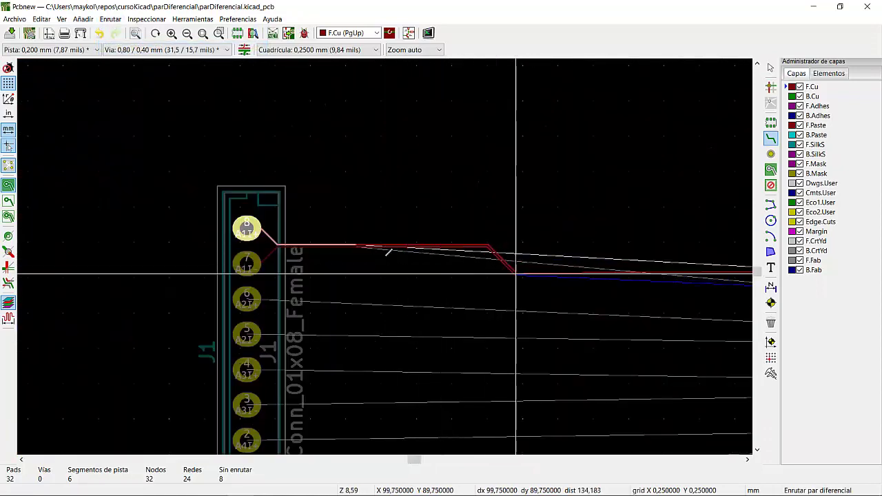
pyautogui.scroll(6, 414, 252)
pyautogui.scroll(-5, 393, 255)
pyautogui.scroll(5, 527, 252)
pyautogui.scroll(-5, 513, 255)
pyautogui.scroll(5, 403, 250)
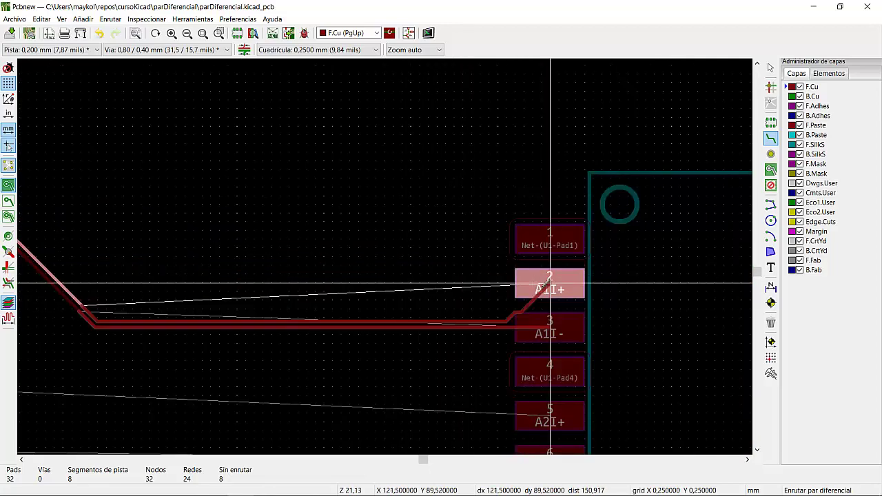
# Route the A1I+/A1I- pair straight on to just in front of the gap between pads 2 and 3 of U1
pyautogui.scroll(-5, 393, 256)
pyautogui.scroll(6, 384, 257)
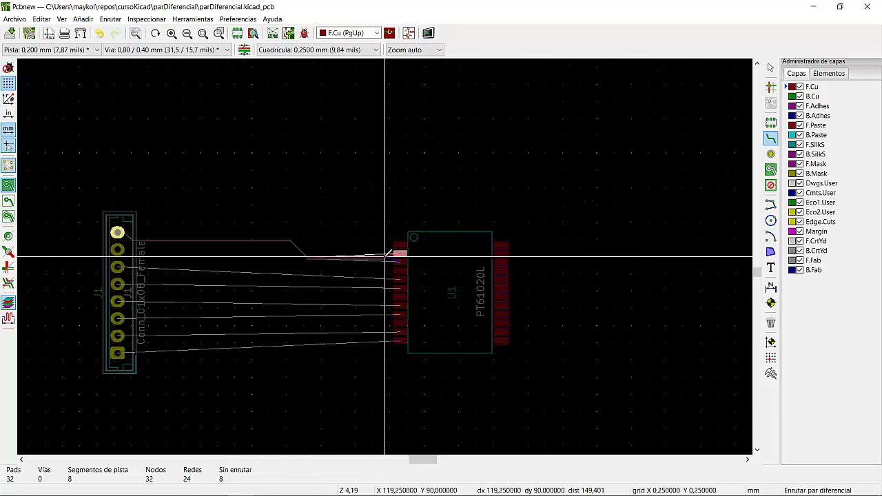
pyautogui.scroll(3, 384, 257)
pyautogui.click(458, 253)
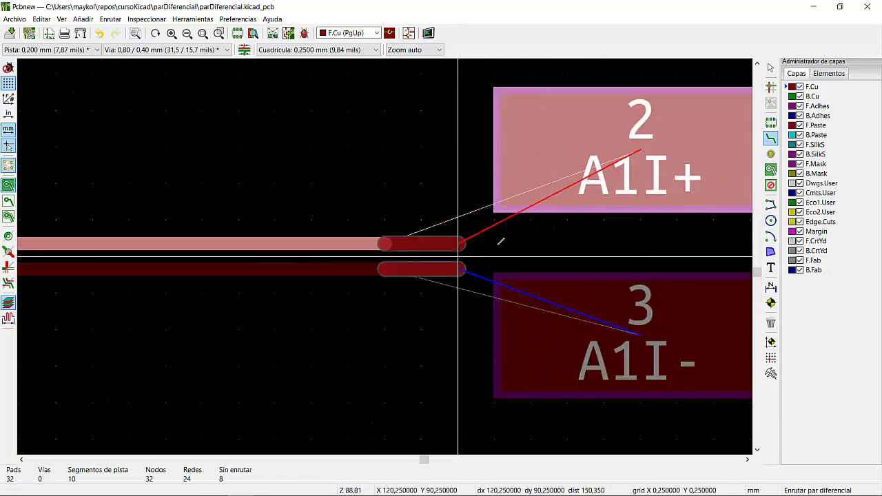
pyautogui.press('Escape')
pyautogui.click(441, 234)
pyautogui.click(459, 253)
# Set the routing grid to 0,0100 mm
pyautogui.rightClick(441, 215)
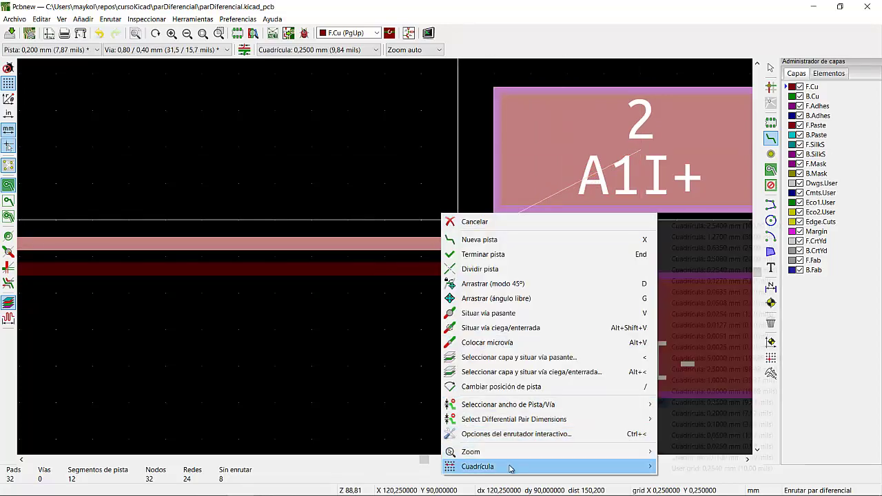
pyautogui.moveTo(516, 466)
pyautogui.click(732, 456)
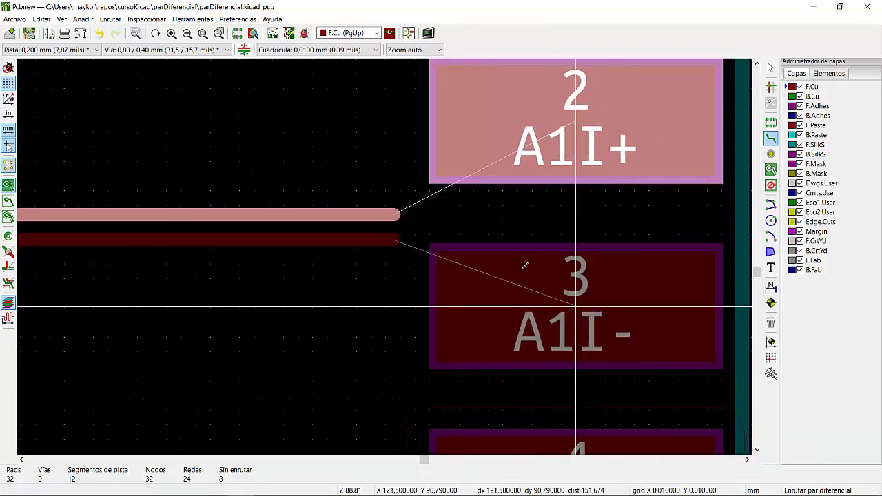
pyautogui.click(354, 241)
# Examine the open ends of the A1I+/A1I- pair in front of pads 2 and 3 of U1 up close
pyautogui.scroll(4, 434, 238)
pyautogui.scroll(-3, 458, 238)
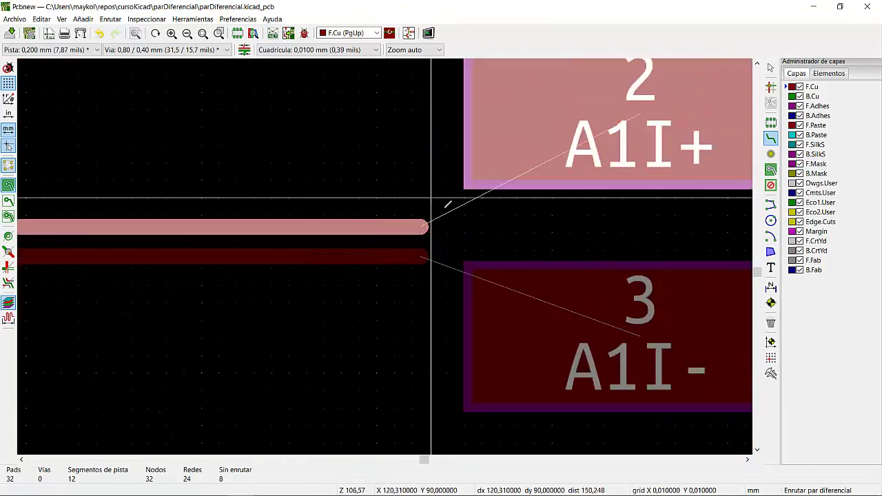
pyautogui.scroll(8, 457, 239)
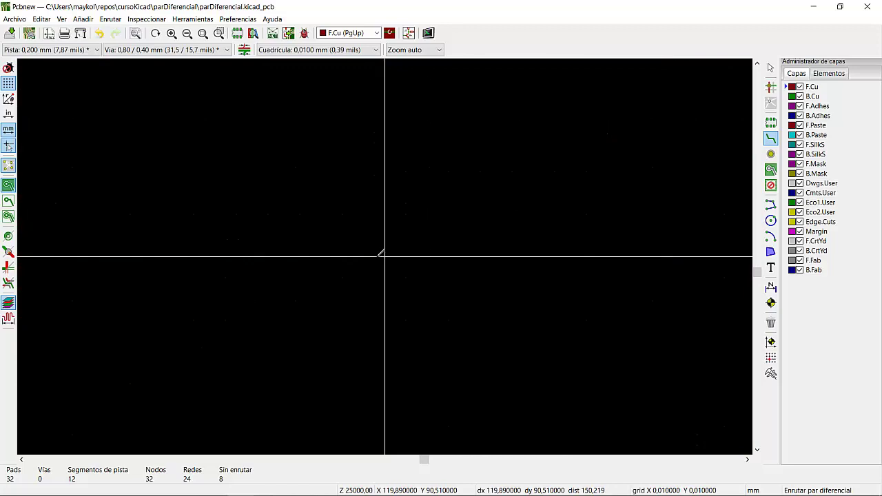
pyautogui.scroll(-14, 403, 243)
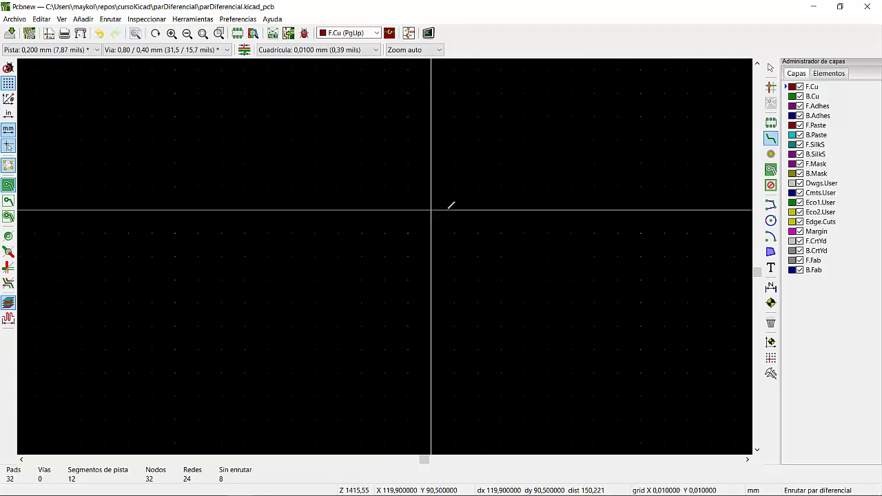
pyautogui.scroll(3, 406, 206)
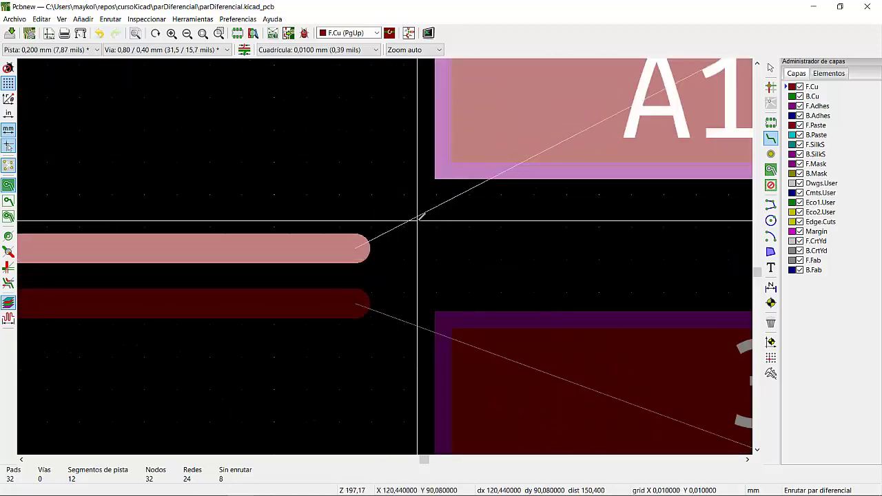
pyautogui.scroll(5, 396, 220)
pyautogui.scroll(-10, 386, 252)
pyautogui.scroll(2, 374, 256)
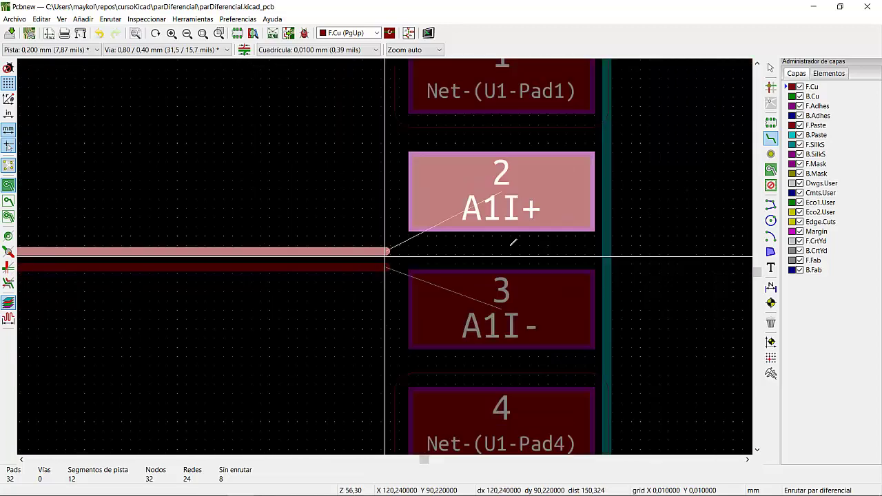